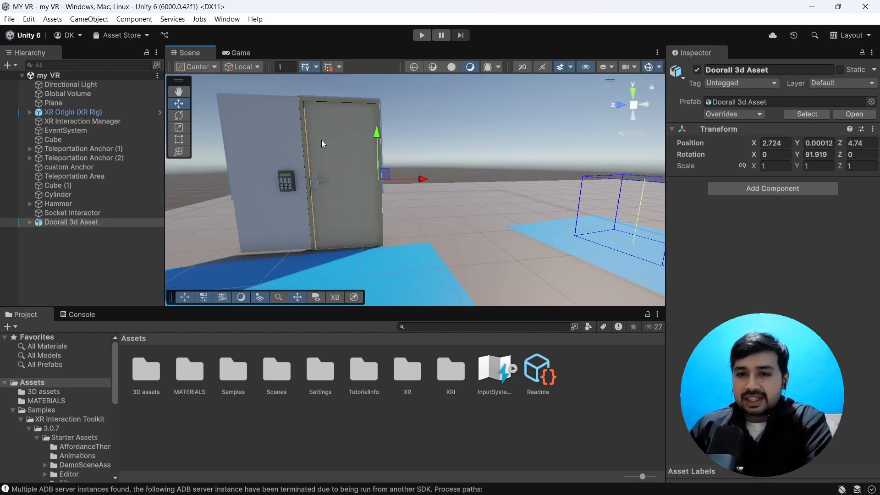
pyautogui.scroll(-3, 341, 163)
pyautogui.moveTo(449, 174)
pyautogui.mouseDown(button='middle')
pyautogui.moveTo(469, 178)
pyautogui.moveTo(454, 170)
pyautogui.mouseUp(button='middle')
pyautogui.scroll(3, 468, 178)
pyautogui.scroll(-4, 455, 170)
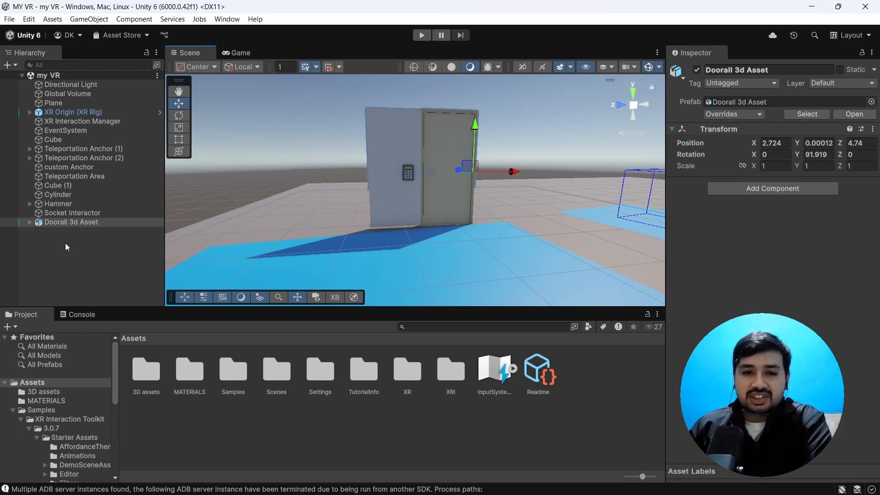
pyautogui.doubleClick(40, 223)
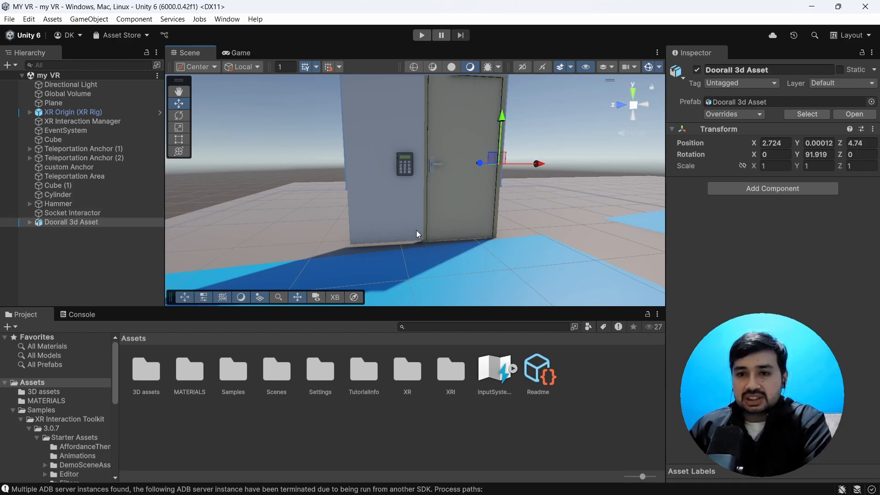
pyautogui.scroll(-5, 416, 230)
pyautogui.scroll(3, 417, 218)
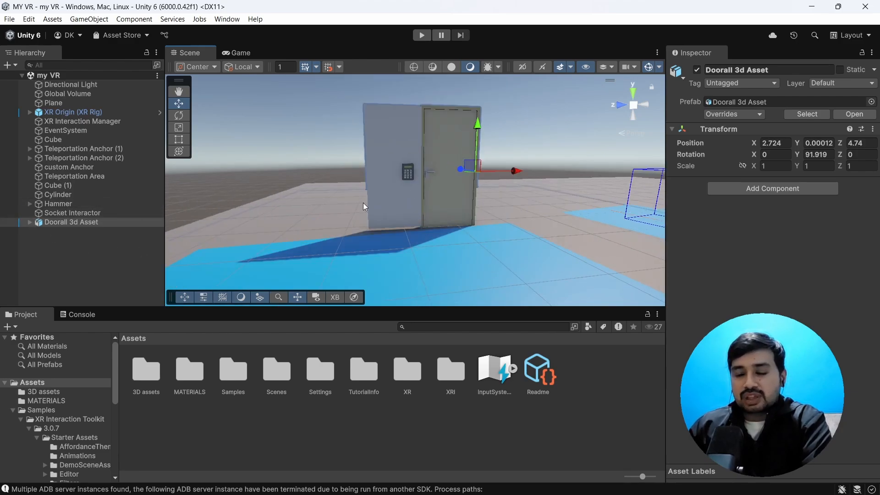
# Expand the Doorall 3d Asset hierarchy, select its Door_set child and reveal the parts inside it
pyautogui.click(30, 222)
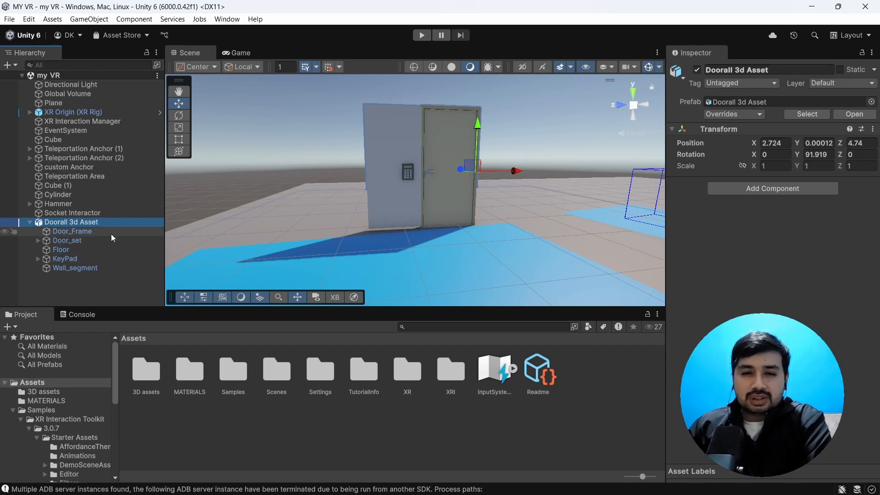
pyautogui.click(60, 243)
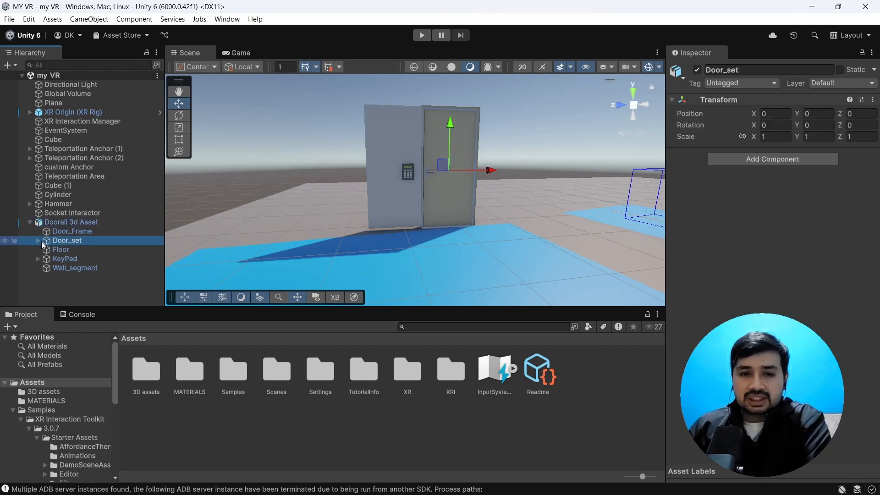
pyautogui.click(38, 241)
pyautogui.scroll(3, 494, 107)
pyautogui.scroll(-3, 493, 109)
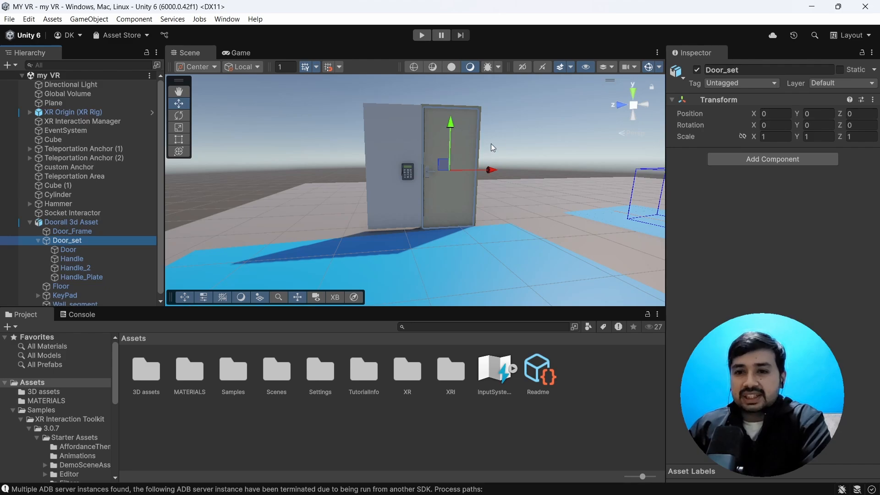
pyautogui.click(739, 160)
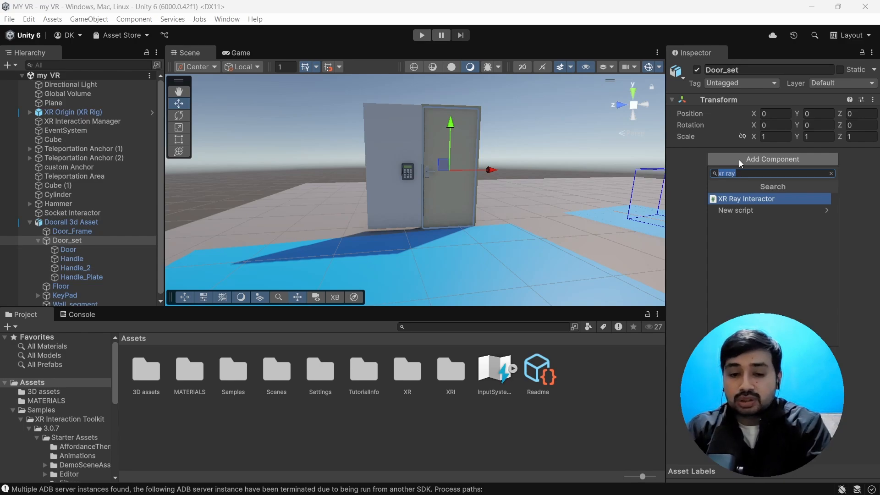
pyautogui.write('bo')
pyautogui.press('Return')
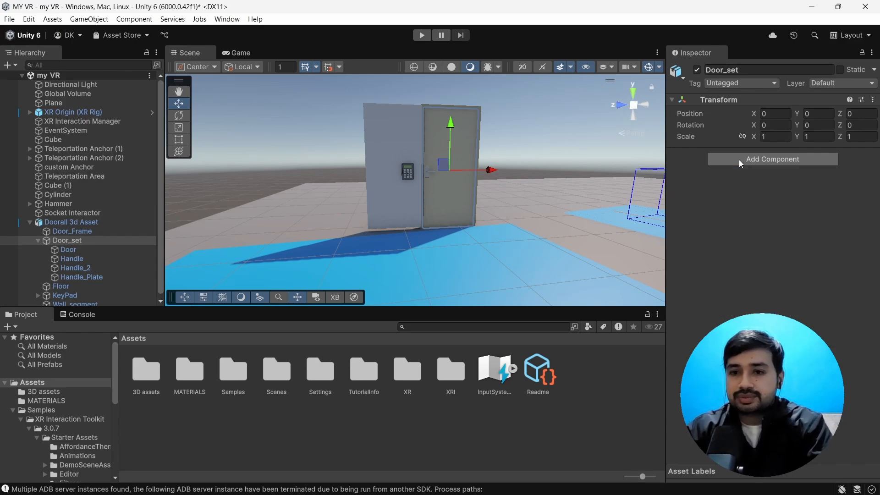
pyautogui.scroll(5, 569, 201)
pyautogui.scroll(-5, 570, 201)
pyautogui.moveTo(570, 201); pyautogui.dragTo(488, 256, button='right')
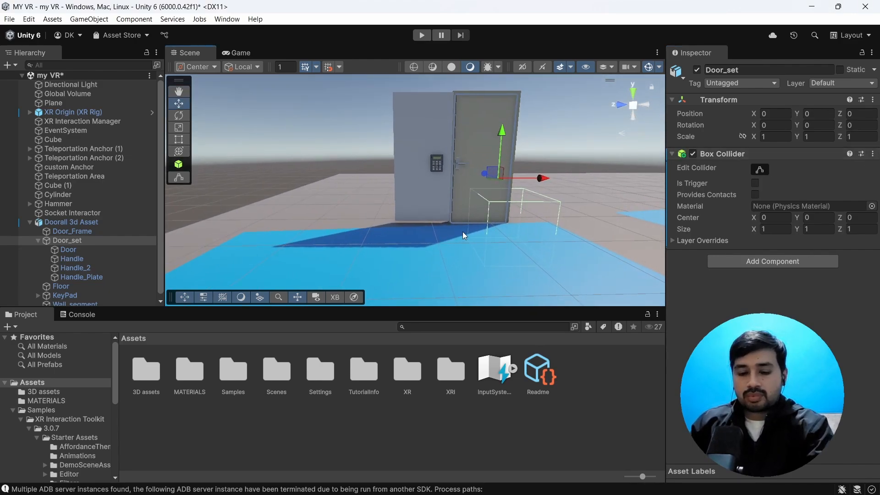
pyautogui.hotkey('ctrl', 'z')
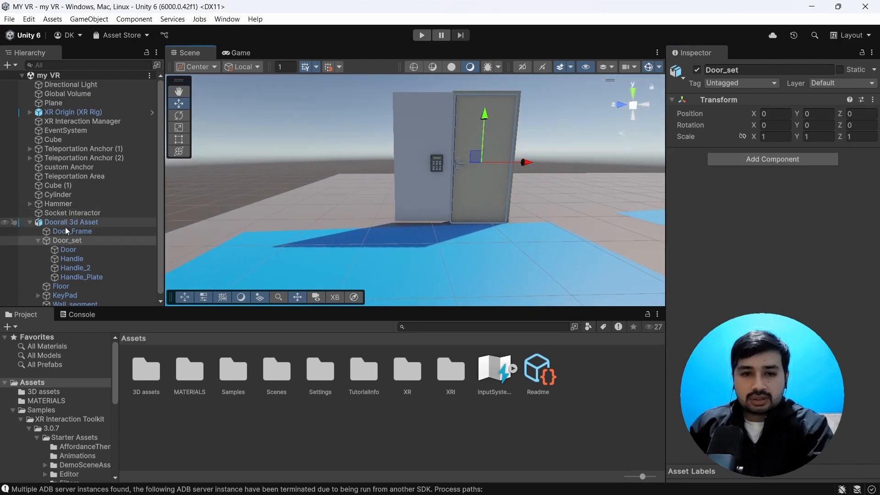
# Unpack the Doorall 3d Asset prefab in the scene
pyautogui.click(29, 223)
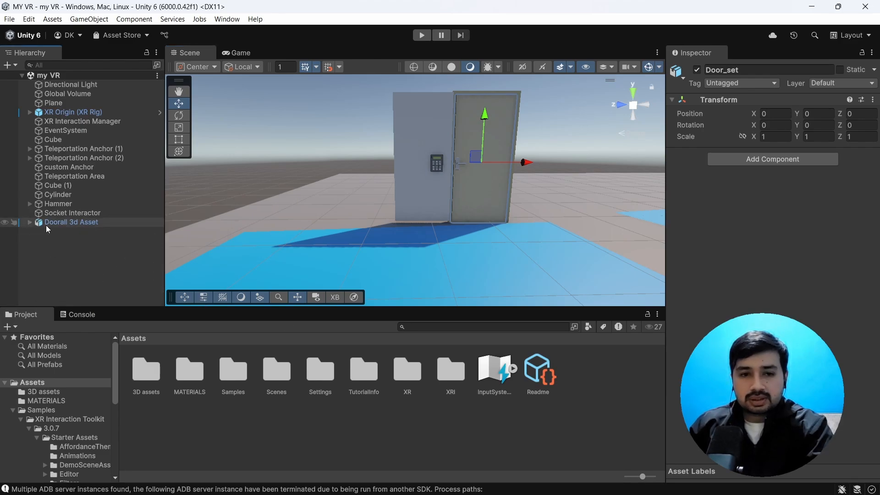
pyautogui.click(47, 225)
pyautogui.rightClick(52, 225)
pyautogui.moveTo(206, 227)
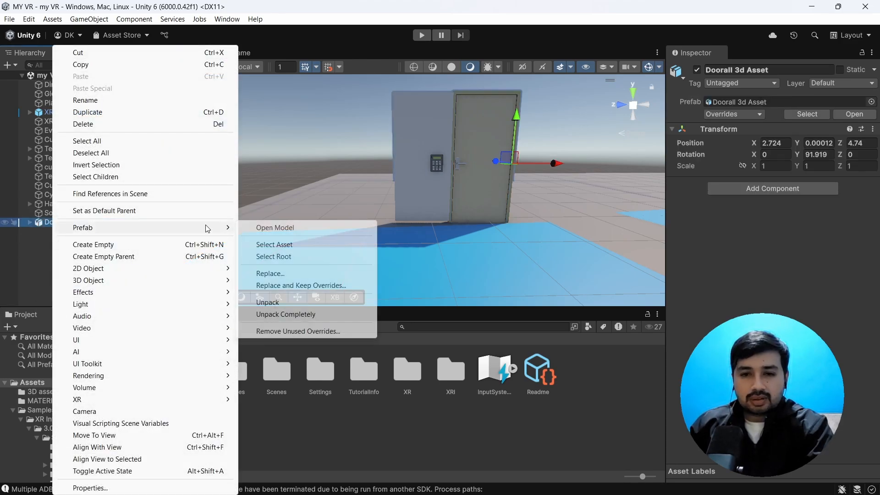
pyautogui.click(267, 303)
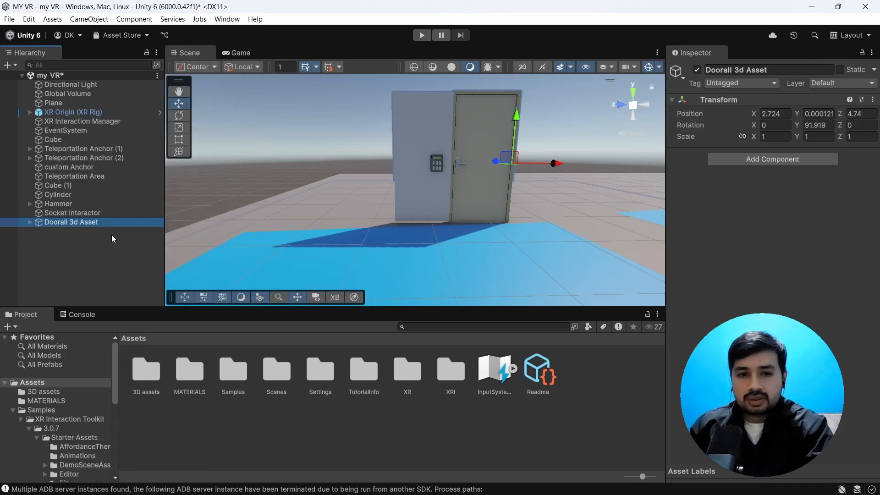
# Add a Box Collider component to Door_set inside the unpacked Doorall 3d Asset
pyautogui.click(29, 222)
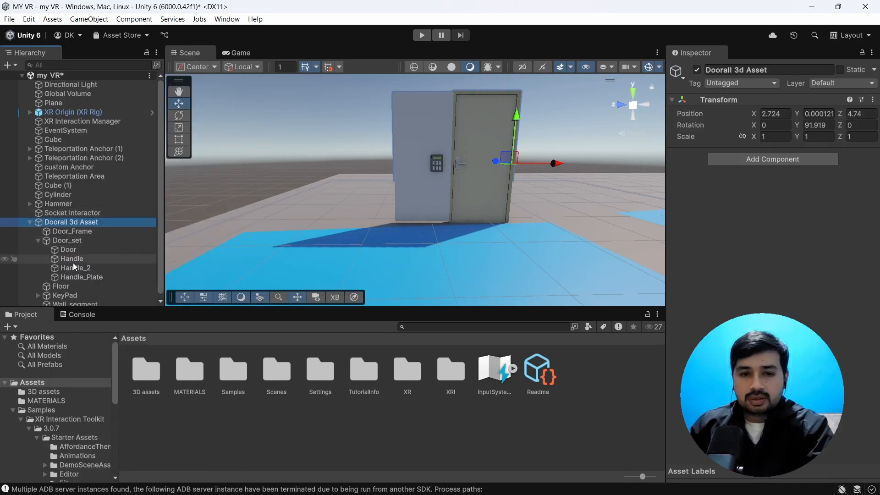
pyautogui.click(67, 240)
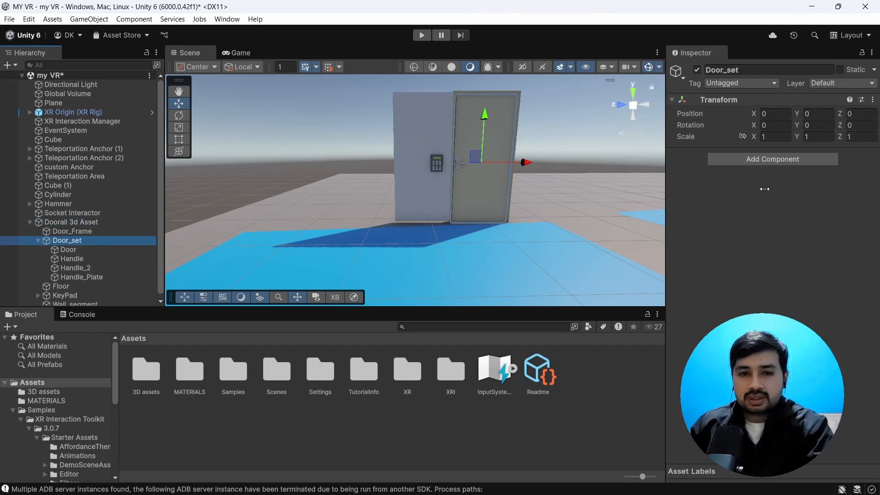
pyautogui.click(795, 160)
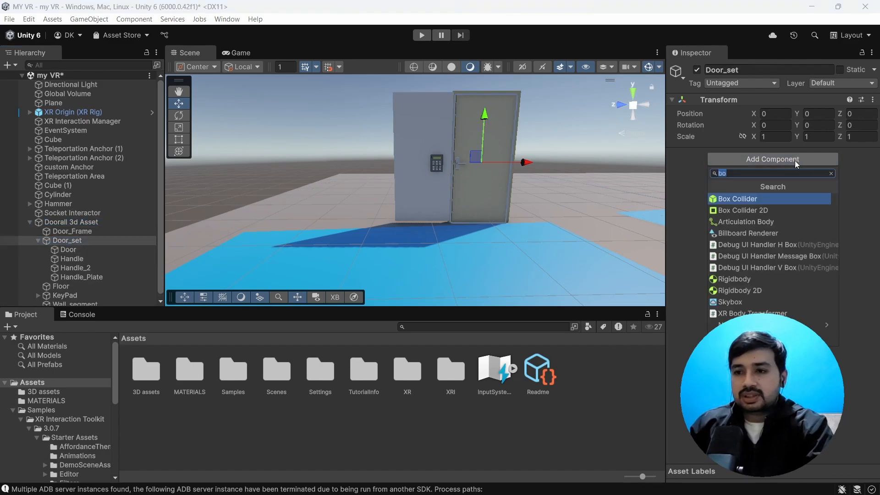
pyautogui.click(755, 201)
# Examine the new box collider's size and placement relative to the door from several angles
pyautogui.scroll(3, 582, 184)
pyautogui.moveTo(512, 188); pyautogui.dragTo(602, 210, button='right')
pyautogui.moveTo(422, 173)
pyautogui.mouseDown(button='middle')
pyautogui.moveTo(455, 199)
pyautogui.moveTo(427, 182)
pyautogui.mouseUp(button='middle')
pyautogui.scroll(-3, 428, 183)
pyautogui.moveTo(428, 183); pyautogui.dragTo(485, 246, button='right')
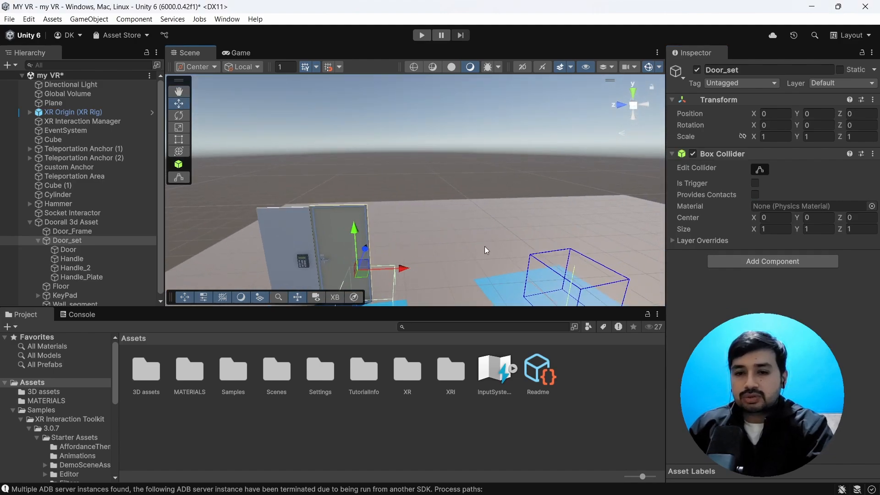
pyautogui.scroll(-2, 392, 240)
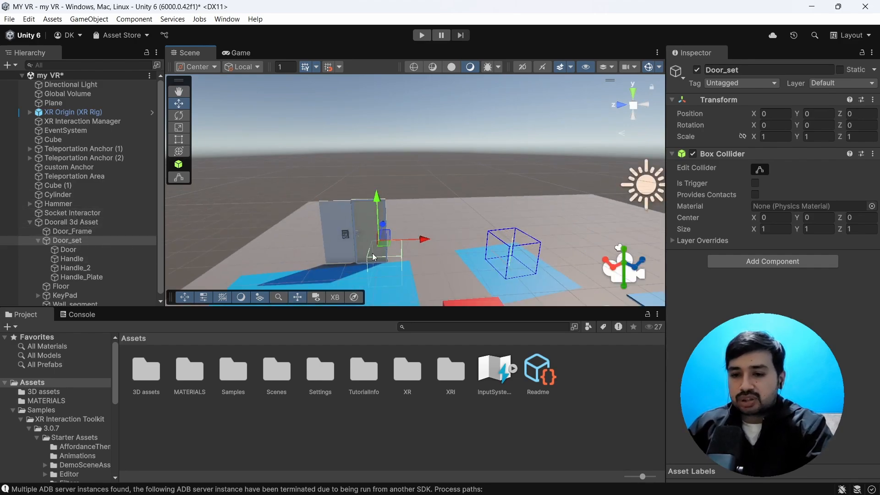
pyautogui.scroll(3, 377, 254)
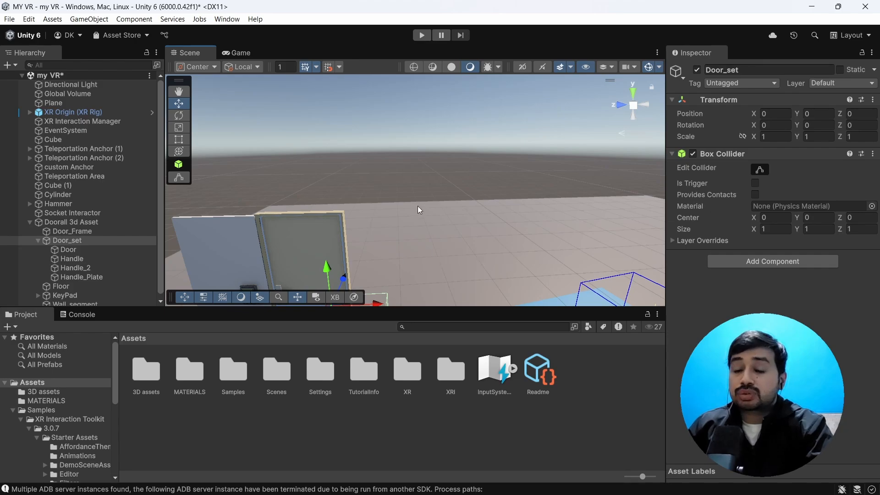
pyautogui.scroll(-3, 417, 207)
pyautogui.keyDown('alt'); pyautogui.moveTo(468, 249); pyautogui.dragTo(481, 257); pyautogui.keyUp('alt')
pyautogui.moveTo(481, 256); pyautogui.dragTo(422, 238, button='middle')
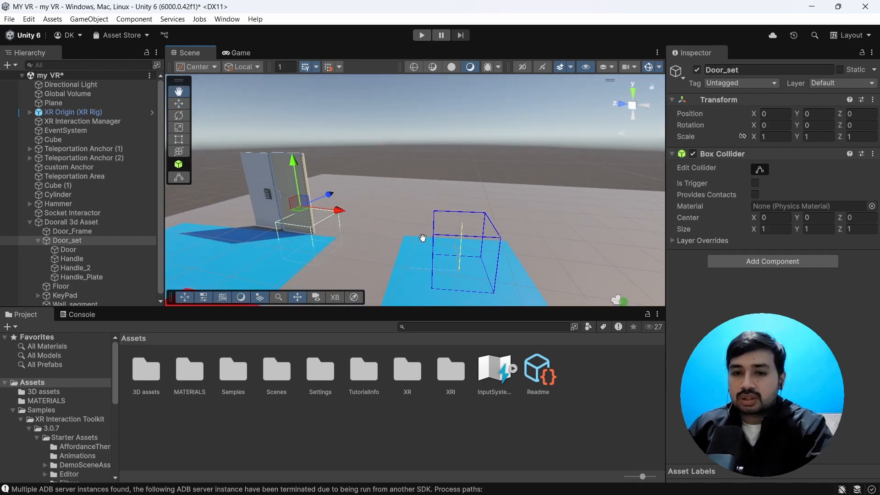
pyautogui.scroll(3, 431, 232)
pyautogui.moveTo(431, 231); pyautogui.dragTo(277, 263, button='right')
pyautogui.scroll(6, 393, 216)
pyautogui.scroll(-4, 395, 217)
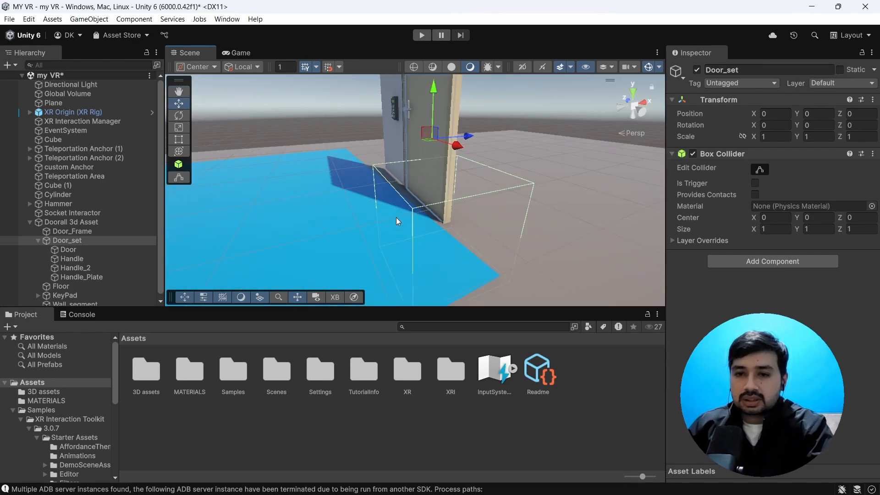
# Start editing Door_set's box collider and stretch it across the door to an X size of about 1.49
pyautogui.click(760, 169)
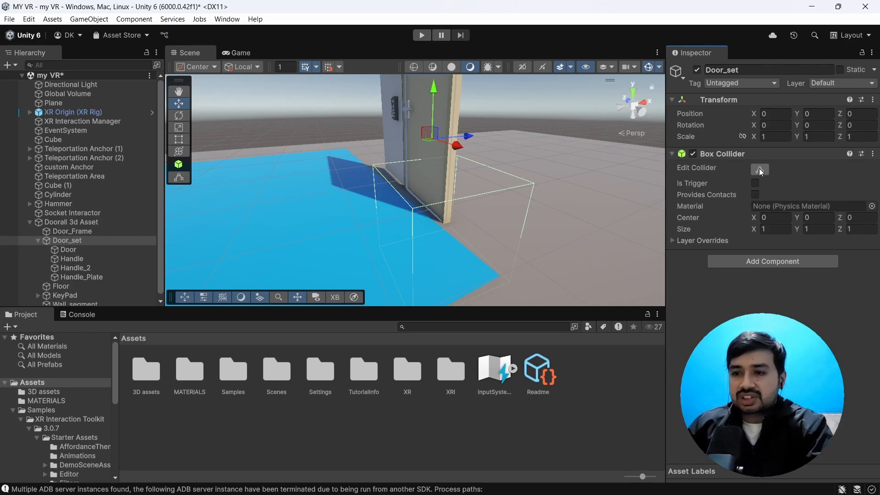
pyautogui.moveTo(422, 209); pyautogui.dragTo(476, 233, button='right')
pyautogui.moveTo(330, 206); pyautogui.dragTo(480, 230, button='middle')
pyautogui.moveTo(480, 230); pyautogui.dragTo(548, 228, button='right')
pyautogui.scroll(5, 490, 213)
pyautogui.moveTo(383, 206); pyautogui.dragTo(360, 229, button='middle')
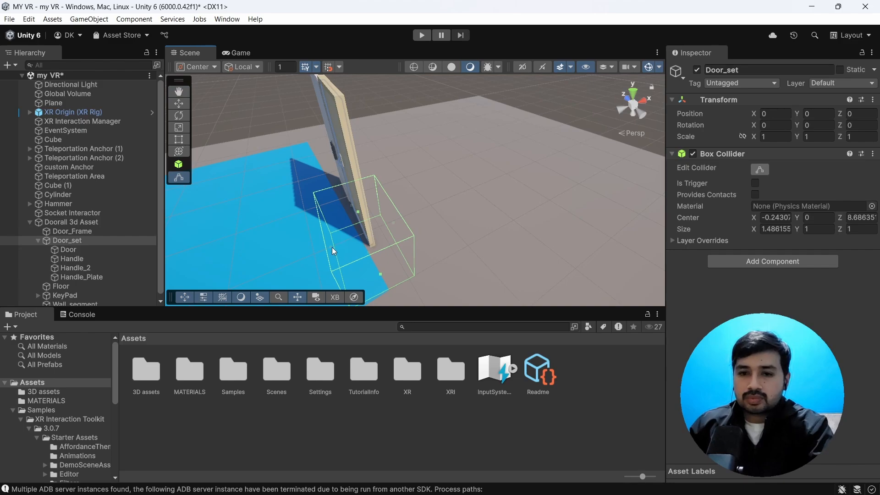
# Thin the box collider towards the door panel to a Z size of about 0.32
pyautogui.moveTo(333, 248); pyautogui.dragTo(379, 213)
pyautogui.scroll(5, 388, 227)
pyautogui.scroll(-5, 395, 236)
pyautogui.scroll(-2, 380, 212)
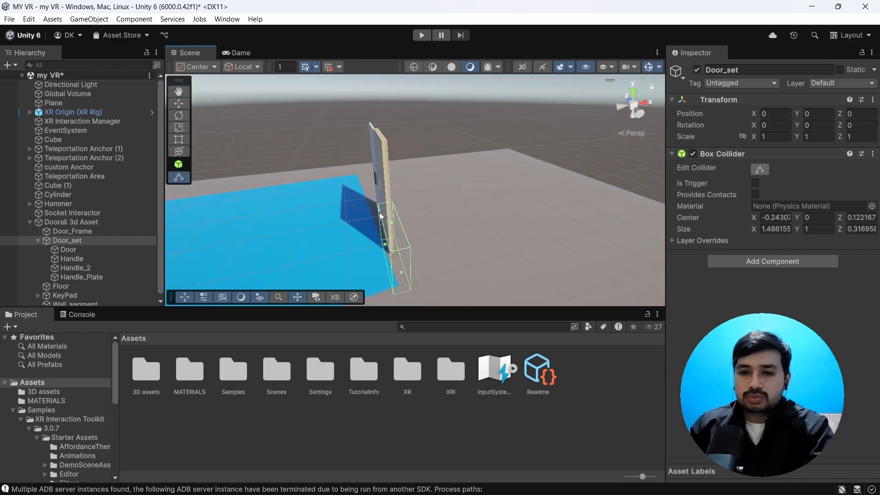
# Pull in the box collider's hinge side towards the door edge, giving an X size of about 1.09
pyautogui.scroll(3, 381, 220)
pyautogui.moveTo(381, 220); pyautogui.dragTo(371, 219, button='middle')
pyautogui.scroll(-3, 370, 219)
pyautogui.scroll(2, 345, 203)
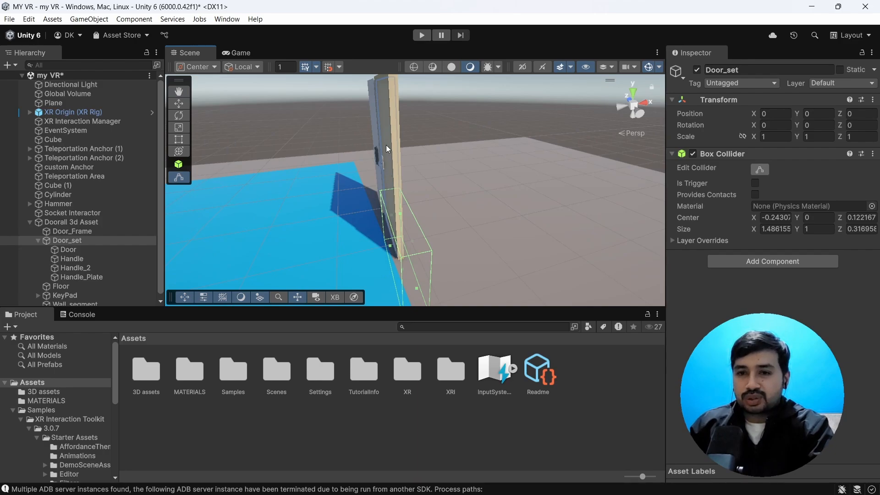
pyautogui.keyDown('alt'); pyautogui.moveTo(353, 232); pyautogui.dragTo(391, 253); pyautogui.keyUp('alt')
pyautogui.scroll(-3, 315, 228)
pyautogui.scroll(1, 322, 230)
pyautogui.keyDown('alt'); pyautogui.moveTo(344, 236); pyautogui.dragTo(425, 180); pyautogui.keyUp('alt')
pyautogui.moveTo(435, 192); pyautogui.dragTo(452, 204, button='middle')
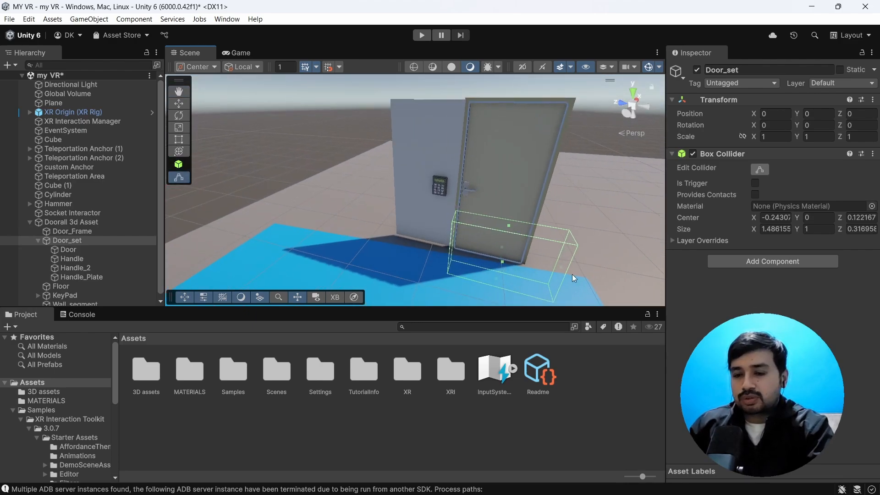
pyautogui.moveTo(560, 268); pyautogui.dragTo(527, 256)
# Fit the box collider's depth to the door's thickness, with a Z size of about 0.10
pyautogui.scroll(3, 492, 224)
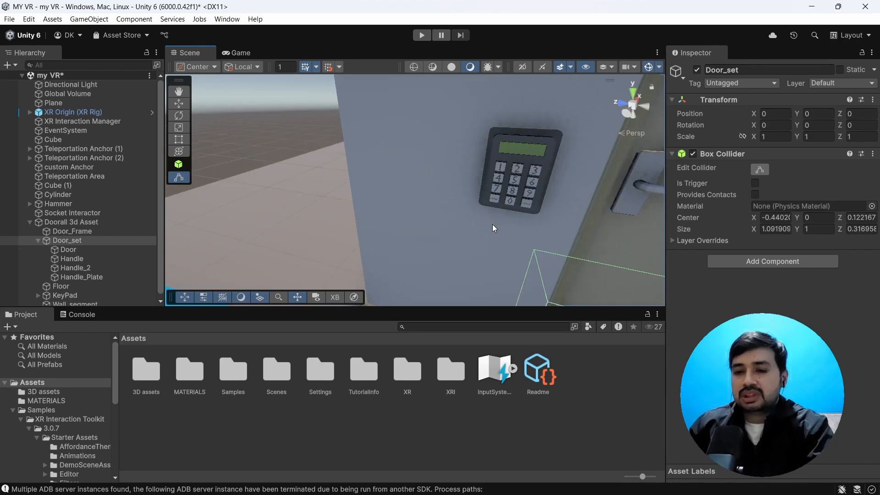
pyautogui.scroll(-5, 493, 224)
pyautogui.moveTo(541, 246); pyautogui.dragTo(449, 247, button='right')
pyautogui.moveTo(449, 248); pyautogui.dragTo(408, 238, button='middle')
pyautogui.moveTo(408, 238); pyautogui.dragTo(337, 186, button='right')
pyautogui.scroll(2, 366, 205)
pyautogui.scroll(2, 366, 206)
pyautogui.moveTo(347, 211); pyautogui.dragTo(399, 219, button='middle')
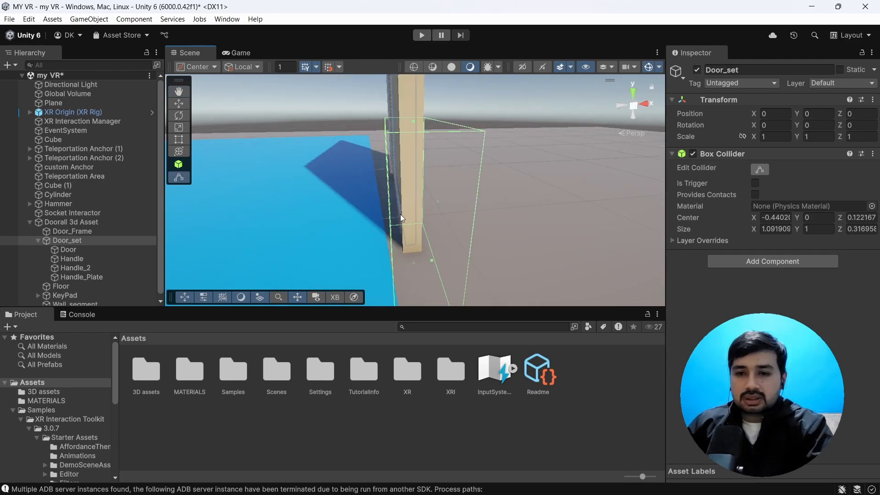
pyautogui.moveTo(438, 204); pyautogui.dragTo(412, 205)
pyautogui.moveTo(432, 214); pyautogui.dragTo(381, 197, button='right')
pyautogui.moveTo(437, 240); pyautogui.dragTo(473, 254, button='right')
pyautogui.moveTo(473, 254); pyautogui.dragTo(490, 252, button='middle')
pyautogui.moveTo(451, 239); pyautogui.dragTo(464, 242)
# Extend the box collider upwards over the full door, to a Y size of about 2.58
pyautogui.moveTo(477, 243); pyautogui.dragTo(550, 224, button='right')
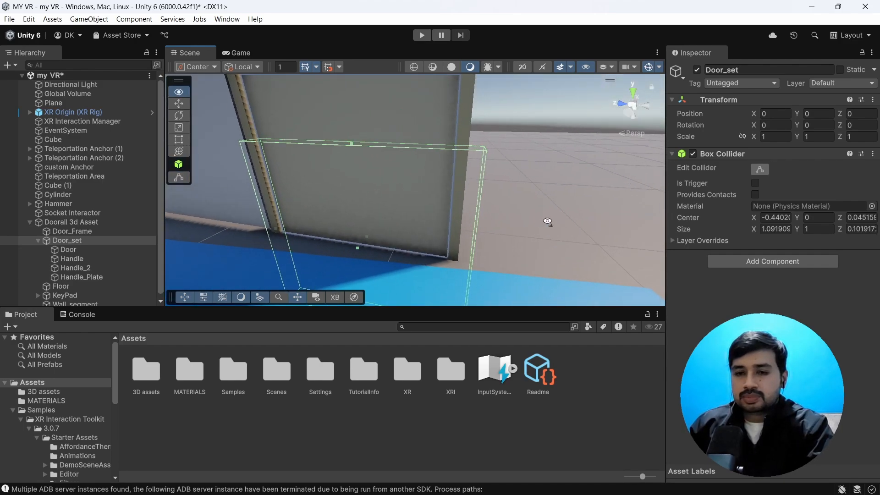
pyautogui.scroll(-4, 397, 167)
pyautogui.moveTo(402, 185); pyautogui.dragTo(410, 103)
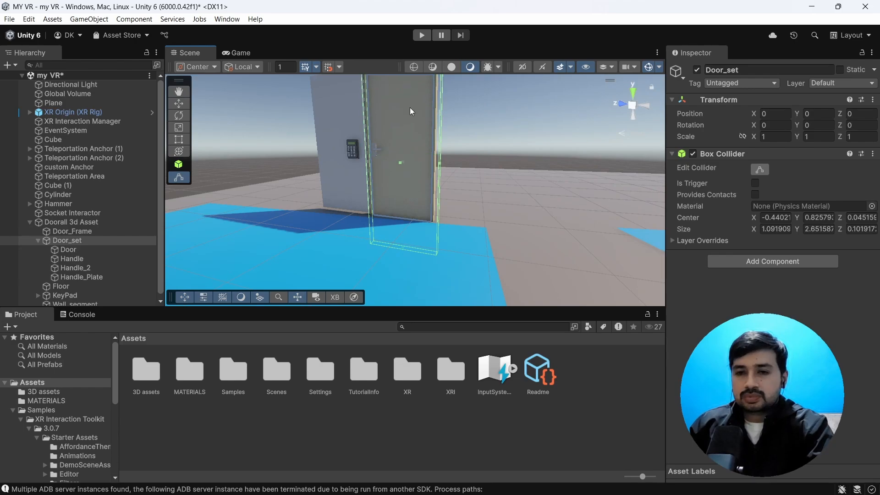
pyautogui.press('f')
pyautogui.moveTo(411, 158); pyautogui.dragTo(417, 201, button='right')
pyautogui.press('e')
pyautogui.moveTo(417, 202); pyautogui.dragTo(411, 205)
pyautogui.press('s')
pyautogui.moveTo(411, 205); pyautogui.dragTo(532, 244, button='right')
pyautogui.press('w')
pyautogui.scroll(-3, 531, 270)
pyautogui.moveTo(533, 244); pyautogui.dragTo(517, 217, button='middle')
pyautogui.scroll(3, 379, 114)
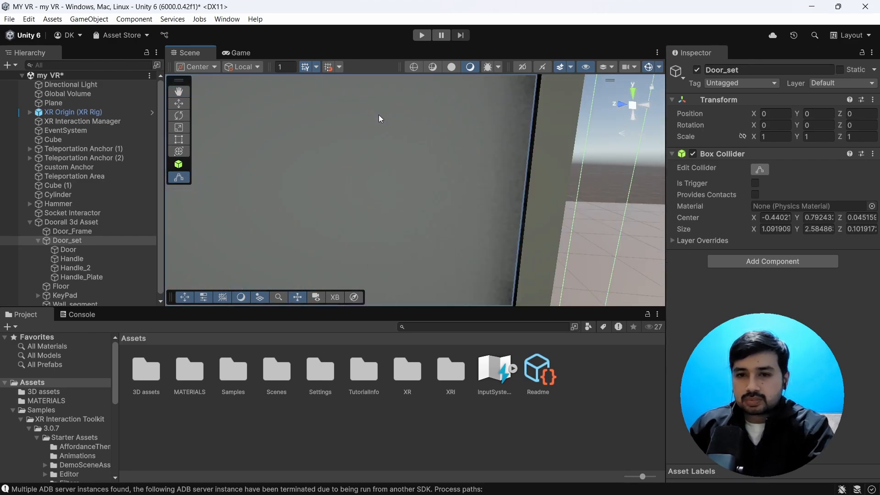
# Trim the box collider's upper and lower faces to the door's edges, giving a Y size of about 2.02
pyautogui.scroll(-3, 379, 114)
pyautogui.moveTo(379, 115); pyautogui.dragTo(379, 128, button='middle')
pyautogui.scroll(5, 391, 169)
pyautogui.moveTo(414, 161); pyautogui.dragTo(409, 198)
pyautogui.scroll(-5, 409, 197)
pyautogui.moveTo(423, 291); pyautogui.dragTo(426, 241, button='middle')
pyautogui.moveTo(406, 218); pyautogui.dragTo(408, 197)
pyautogui.scroll(5, 407, 196)
pyautogui.moveTo(437, 168); pyautogui.dragTo(445, 203, button='middle')
# Narrow the box collider to the door panel's side edge, with an X size of about 0.97
pyautogui.scroll(-4, 387, 196)
pyautogui.scroll(4, 387, 200)
pyautogui.moveTo(365, 258); pyautogui.dragTo(341, 257)
pyautogui.scroll(-5, 341, 258)
pyautogui.scroll(5, 317, 195)
pyautogui.scroll(-4, 317, 196)
pyautogui.scroll(3, 293, 220)
pyautogui.scroll(-3, 253, 261)
pyautogui.moveTo(253, 260); pyautogui.dragTo(368, 253, button='right')
pyautogui.scroll(5, 368, 253)
pyautogui.press('f')
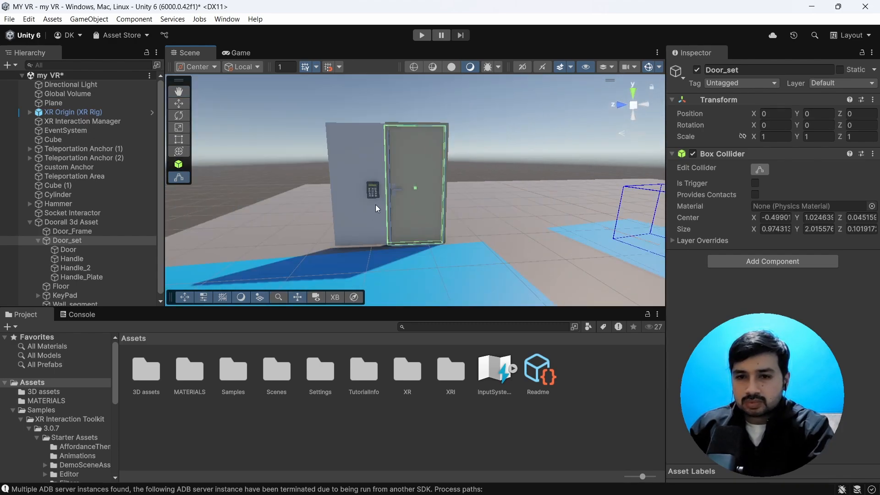
# Pull in the box collider's handle side to the door panel's edge, giving an X size of about 0.92
pyautogui.scroll(4, 386, 180)
pyautogui.scroll(-3, 375, 216)
pyautogui.moveTo(386, 218); pyautogui.dragTo(362, 245, button='right')
pyautogui.keyDown('alt'); pyautogui.moveTo(454, 179); pyautogui.dragTo(411, 211); pyautogui.keyUp('alt')
pyautogui.moveTo(411, 211); pyautogui.dragTo(478, 223, button='middle')
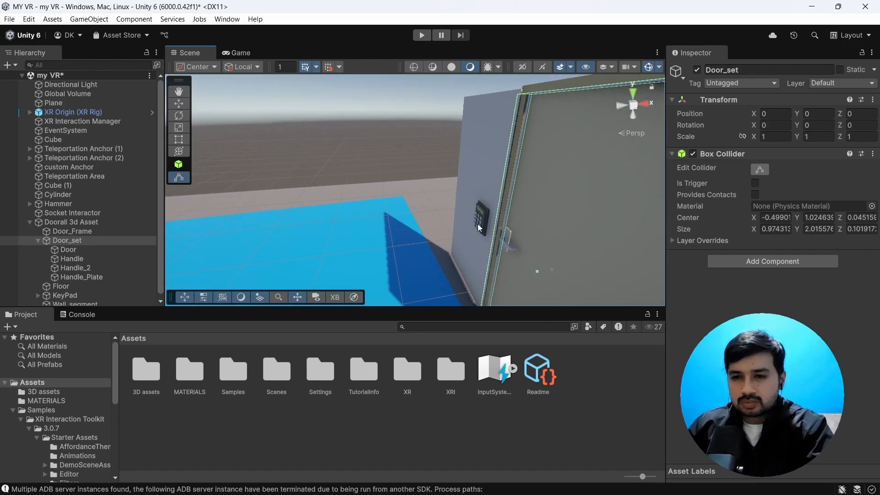
pyautogui.keyDown('alt'); pyautogui.moveTo(478, 223); pyautogui.dragTo(408, 226); pyautogui.keyUp('alt')
pyautogui.moveTo(408, 226); pyautogui.dragTo(448, 226, button='middle')
pyautogui.keyDown('alt'); pyautogui.moveTo(448, 226); pyautogui.dragTo(316, 248); pyautogui.keyUp('alt')
pyautogui.moveTo(317, 248); pyautogui.dragTo(339, 246, button='middle')
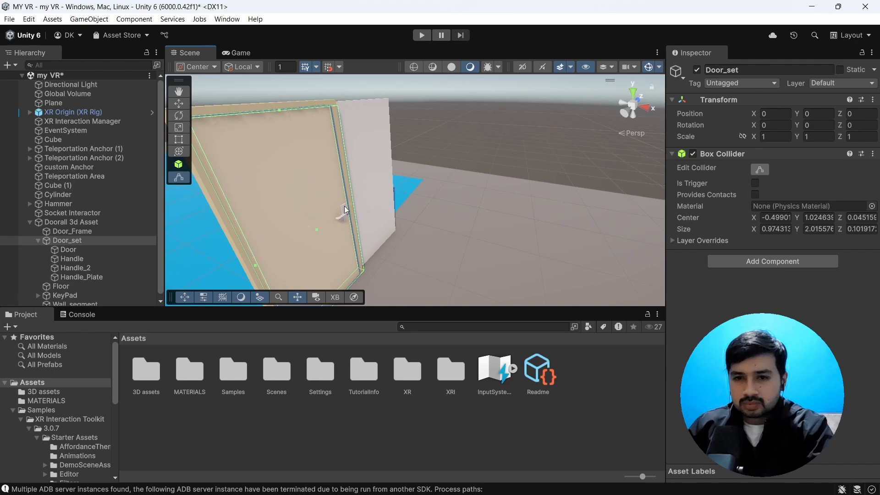
pyautogui.moveTo(354, 204); pyautogui.dragTo(350, 207)
pyautogui.scroll(-5, 344, 224)
pyautogui.moveTo(334, 240); pyautogui.dragTo(336, 230, button='right')
pyautogui.moveTo(337, 231); pyautogui.dragTo(289, 227, button='middle')
pyautogui.keyDown('alt'); pyautogui.moveTo(289, 228); pyautogui.dragTo(403, 207); pyautogui.keyUp('alt')
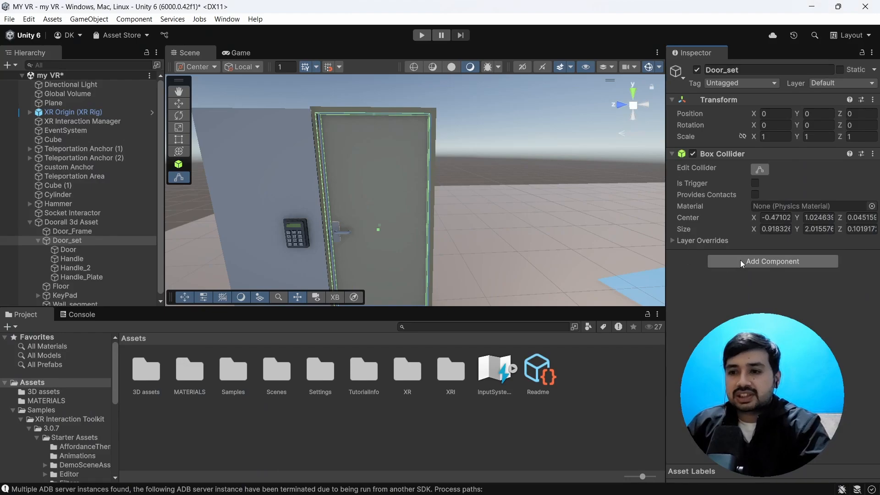
# Add a Hinge Joint component to Door_set
pyautogui.click(753, 260)
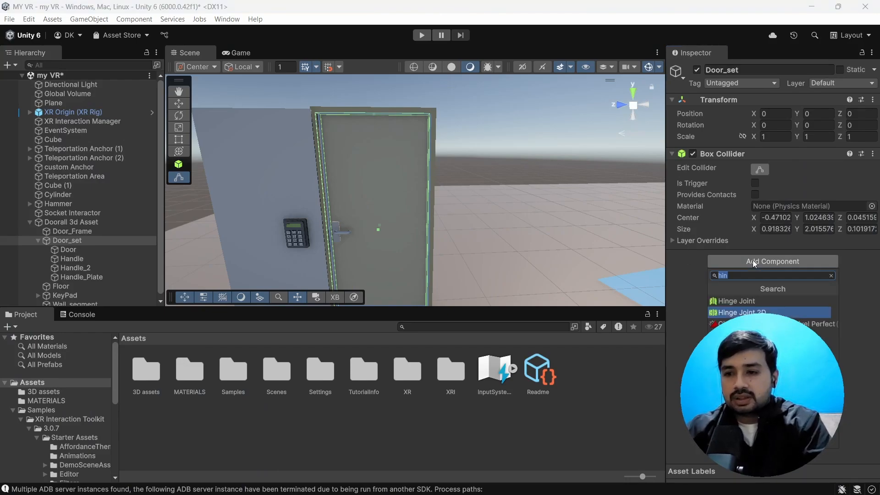
pyautogui.press('Down')
pyautogui.press('Up')
pyautogui.press('Up')
pyautogui.press('Return')
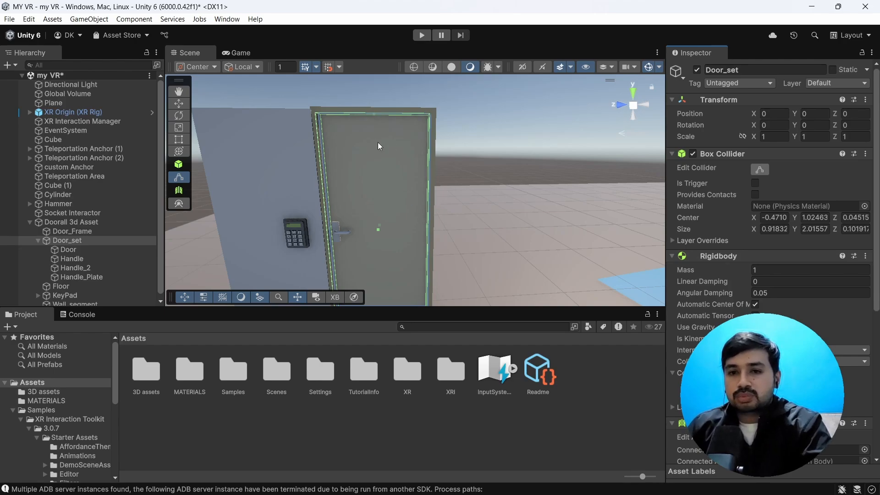
pyautogui.scroll(-3, 391, 213)
pyautogui.scroll(3, 391, 207)
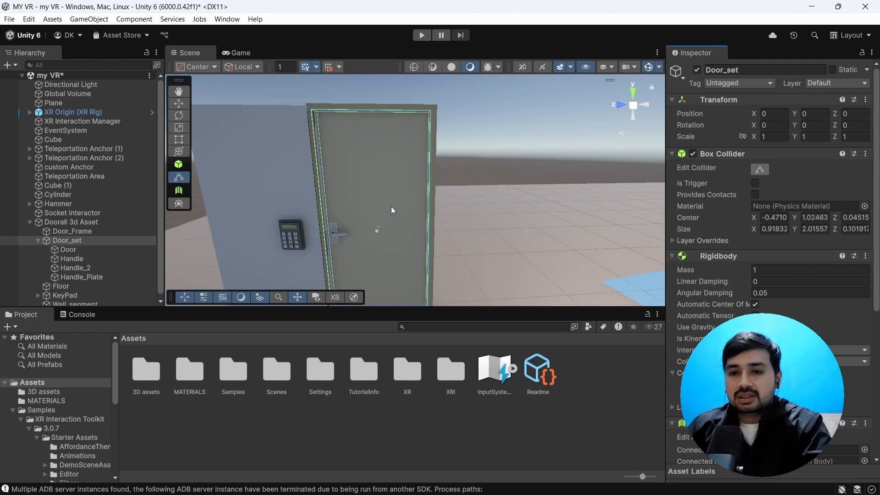
pyautogui.scroll(-5, 368, 194)
pyautogui.scroll(5, 390, 217)
pyautogui.scroll(-5, 390, 217)
pyautogui.scroll(5, 359, 231)
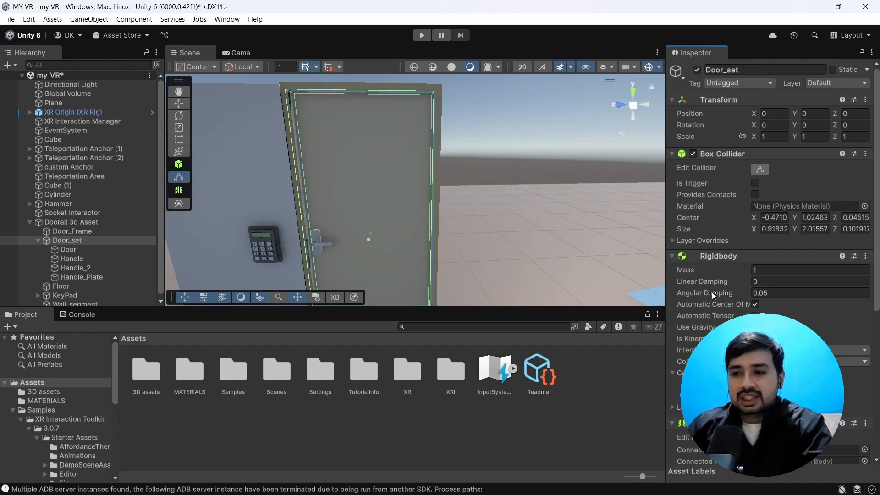
# Turn on angular limit editing for Door_set's Hinge Joint and frame the hinge gizmo at the door's lower corner
pyautogui.scroll(-3, 725, 298)
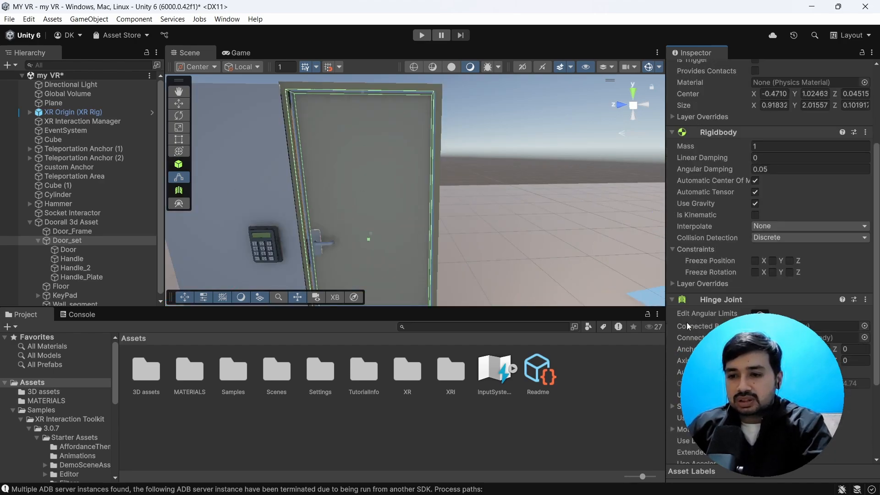
pyautogui.scroll(-2, 683, 319)
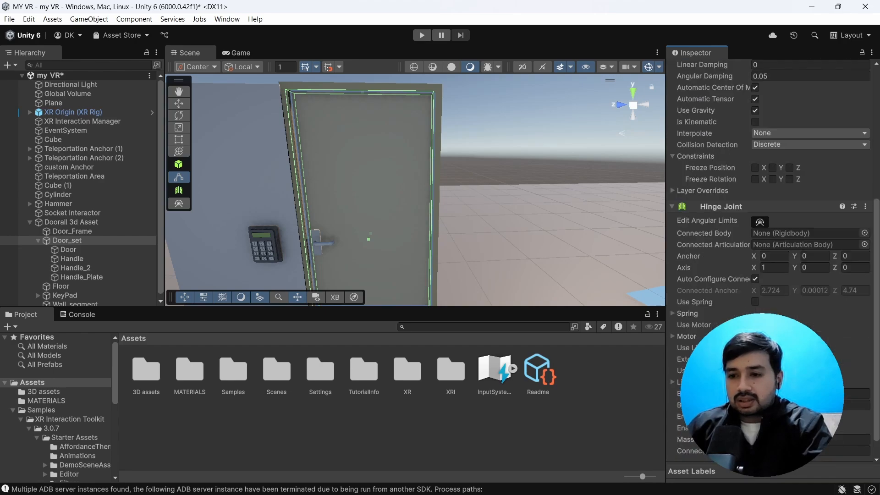
pyautogui.click(752, 224)
pyautogui.scroll(-5, 466, 214)
pyautogui.scroll(3, 447, 219)
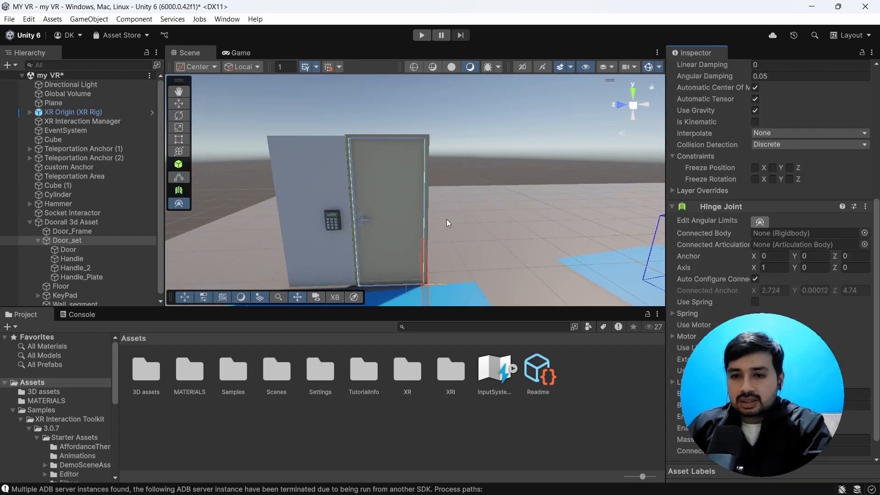
pyautogui.moveTo(454, 234); pyautogui.dragTo(469, 213, button='right')
pyautogui.moveTo(469, 213); pyautogui.dragTo(413, 213, button='middle')
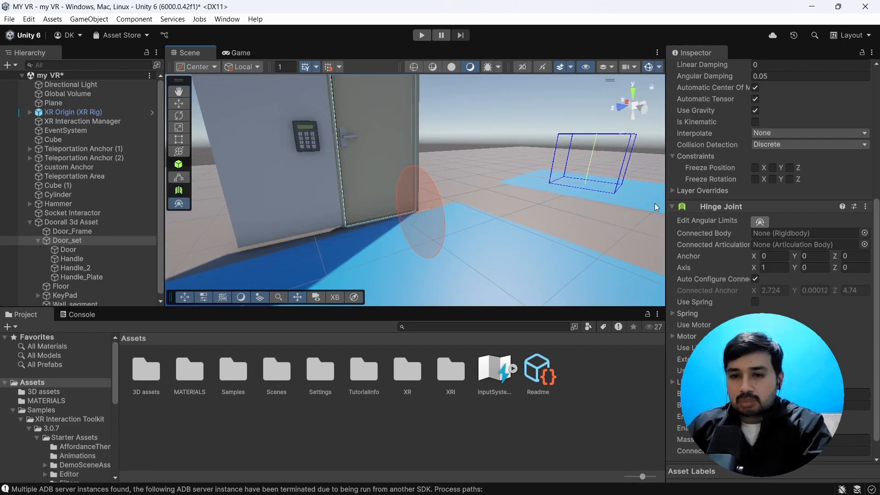
# Expand the Hinge Joint's Limits settings and enable Use Limits
pyautogui.scroll(-2, 711, 306)
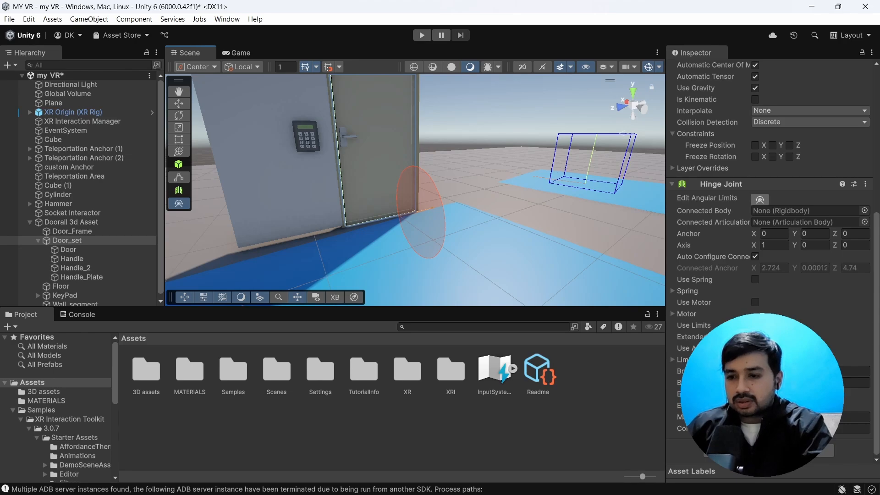
pyautogui.click(672, 360)
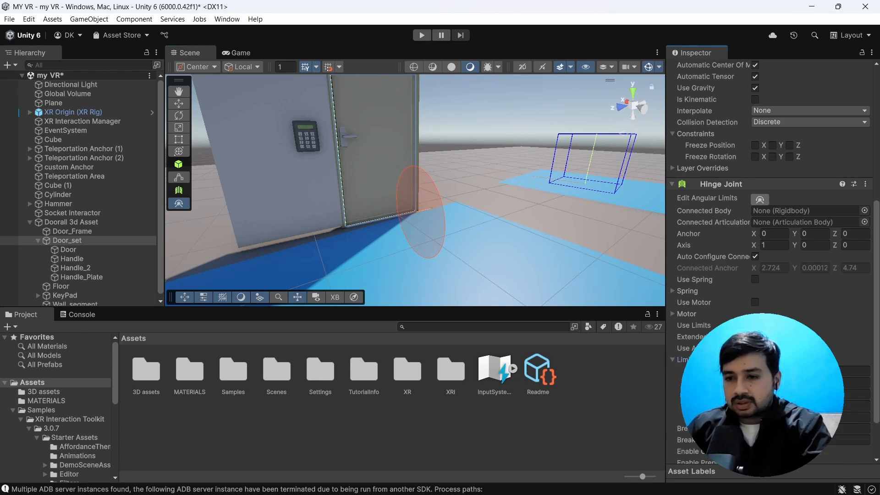
pyautogui.scroll(-3, 674, 367)
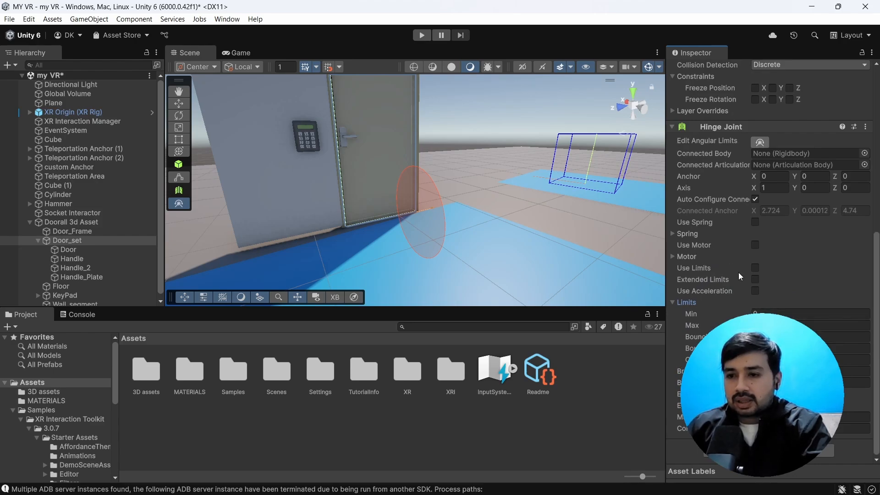
pyautogui.click(754, 267)
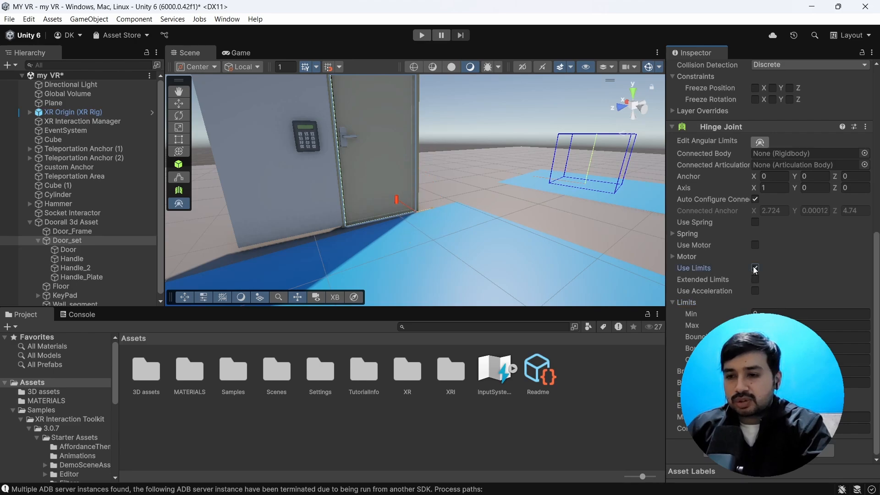
# Set the Hinge Joint's axis to X 0 and Y 1 so the door turns about the vertical
pyautogui.scroll(6, 396, 194)
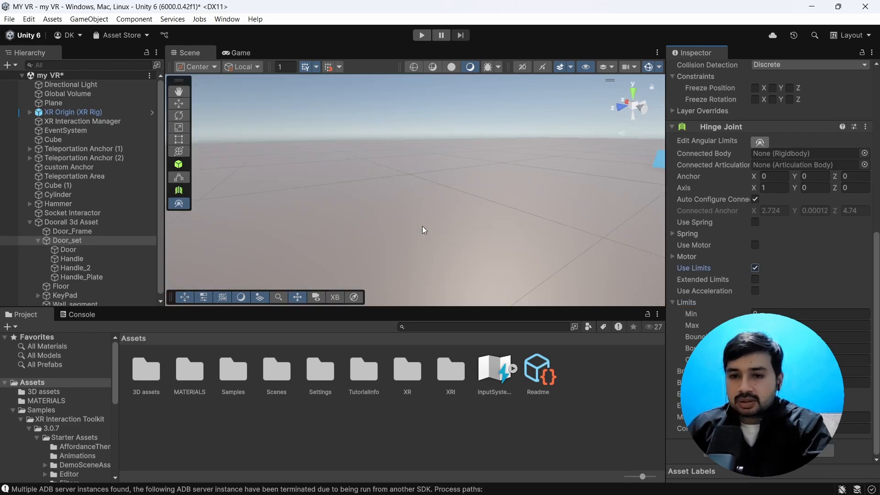
pyautogui.scroll(-5, 422, 227)
pyautogui.moveTo(461, 244); pyautogui.dragTo(368, 211, button='right')
pyautogui.moveTo(384, 212); pyautogui.dragTo(379, 207, button='middle')
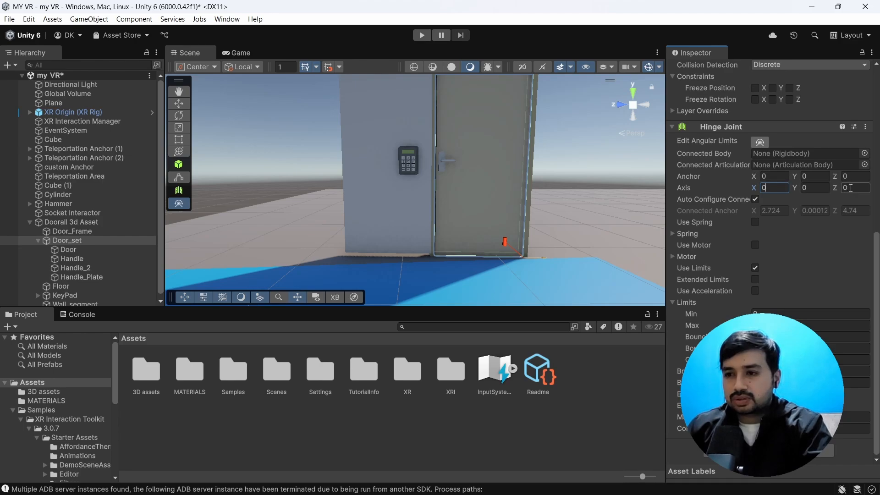
pyautogui.write('1')
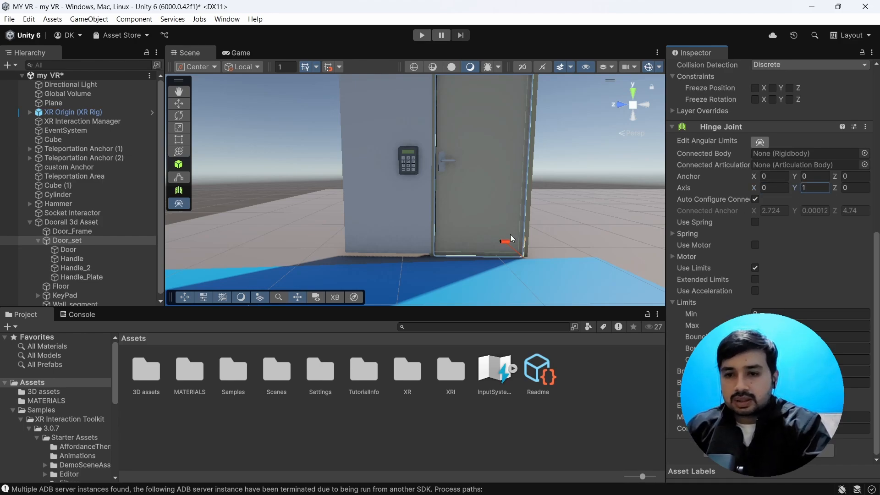
# Swing one of the hinge's angular limit handles outward, away from the door panel, to open up a swing range
pyautogui.moveTo(508, 247); pyautogui.dragTo(562, 257)
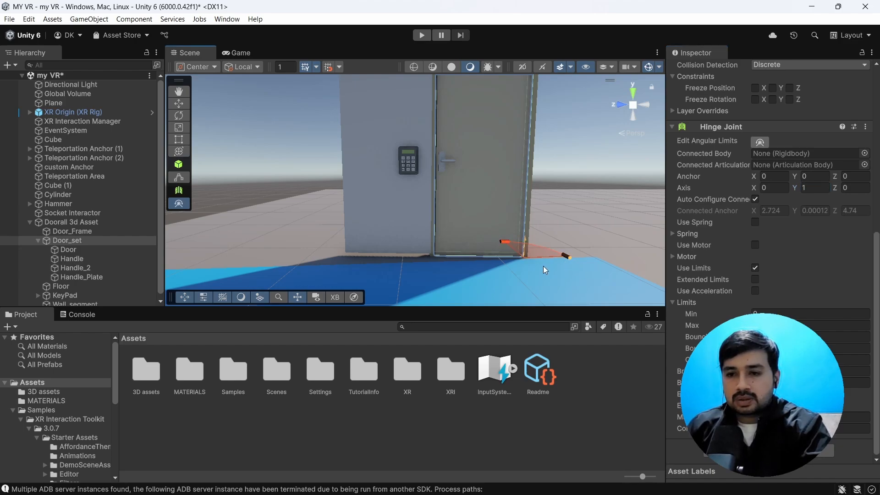
pyautogui.scroll(3, 508, 252)
pyautogui.scroll(-6, 507, 252)
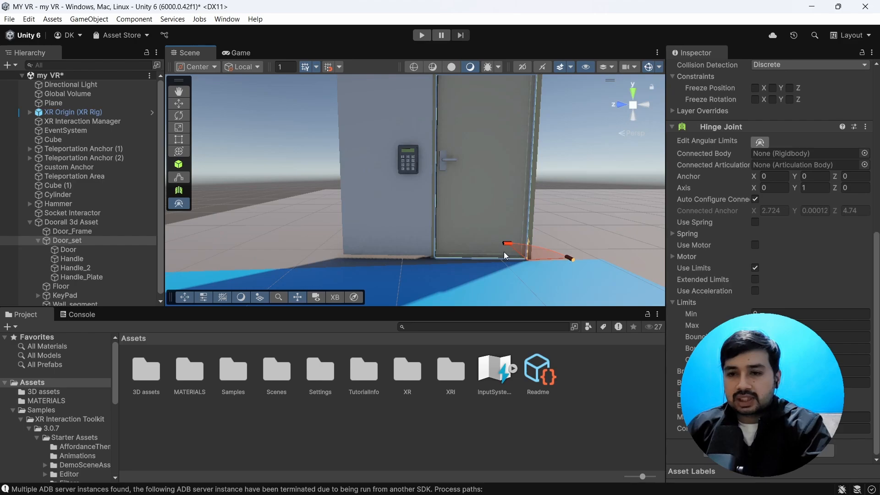
# Set the Hinge Joint's anchor Y to 1, with angular limit editing turned on again
pyautogui.click(180, 105)
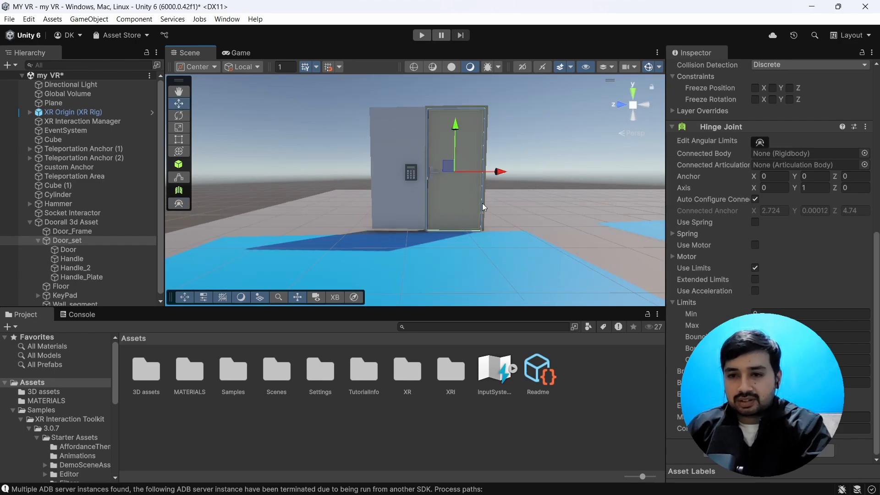
pyautogui.scroll(5, 749, 254)
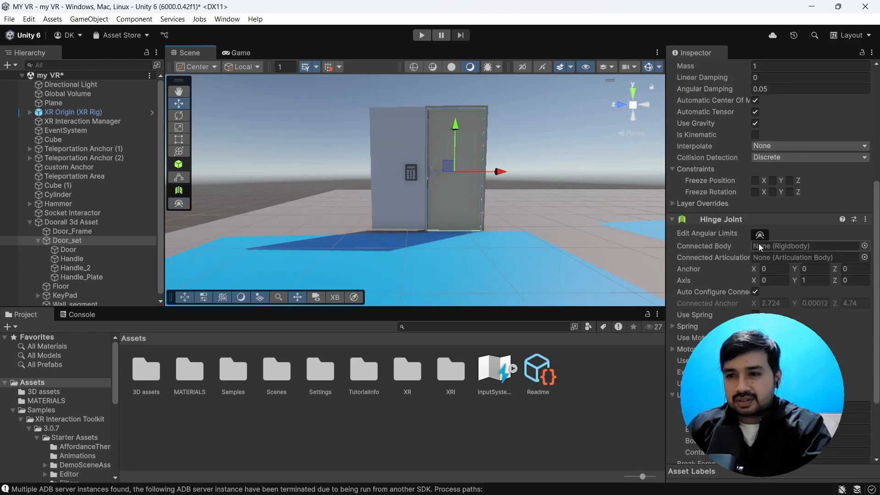
pyautogui.click(761, 234)
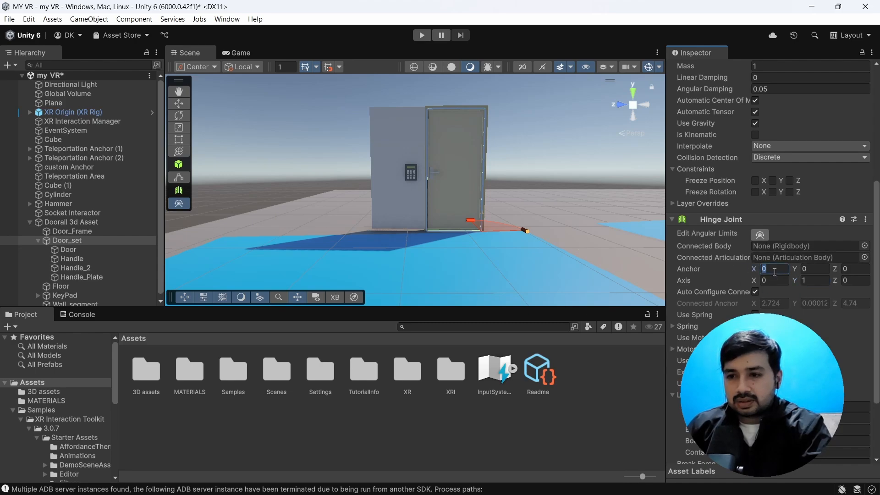
pyautogui.click(810, 270)
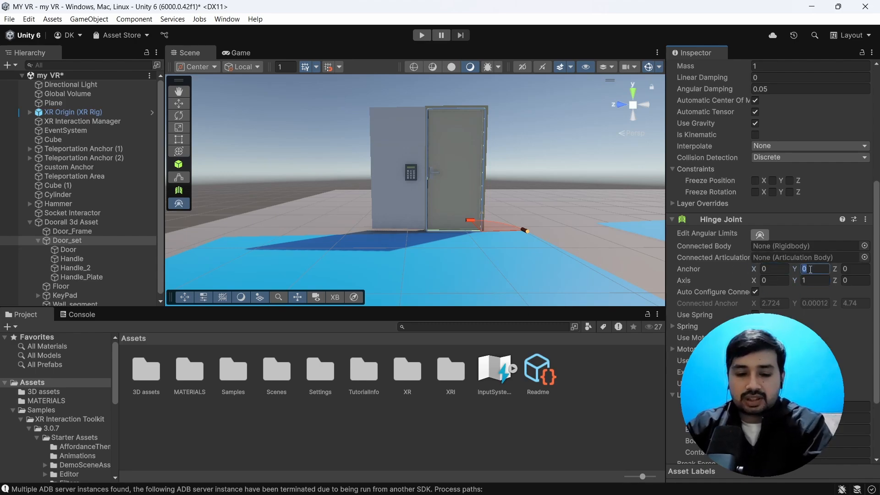
pyautogui.write('1')
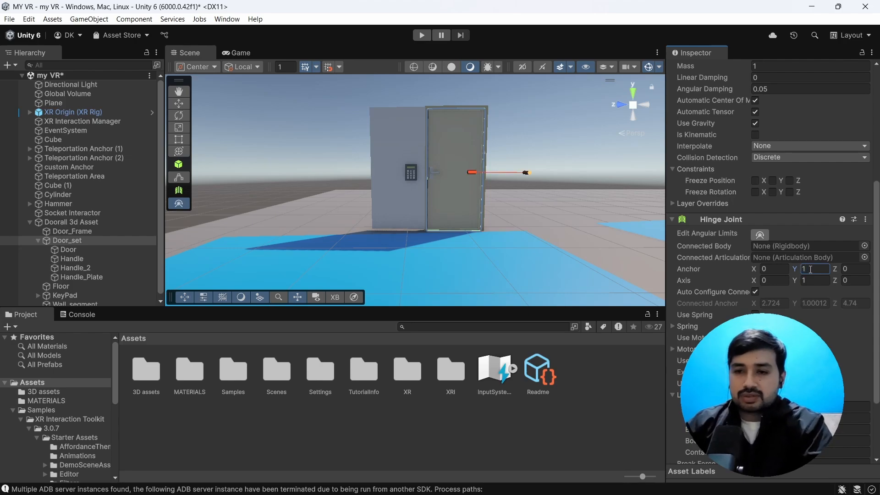
# Examine the hinge's raised anchor and swing range against the door from close up and farther away
pyautogui.scroll(5, 528, 184)
pyautogui.scroll(-3, 527, 184)
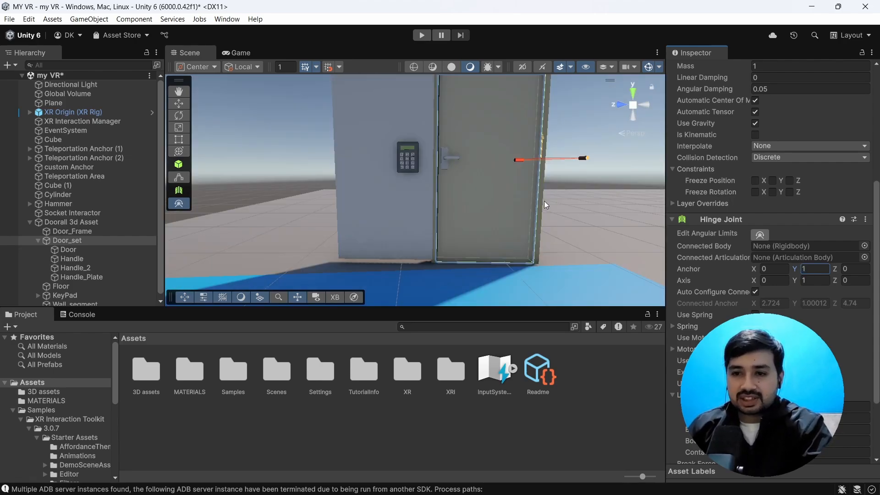
pyautogui.moveTo(541, 206); pyautogui.dragTo(538, 209, button='middle')
pyautogui.scroll(3, 559, 192)
pyautogui.scroll(-5, 559, 192)
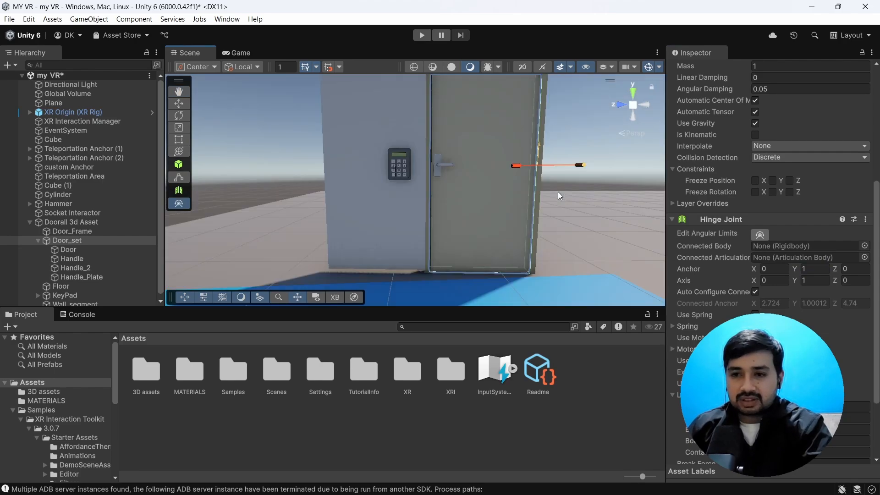
pyautogui.scroll(3, 567, 197)
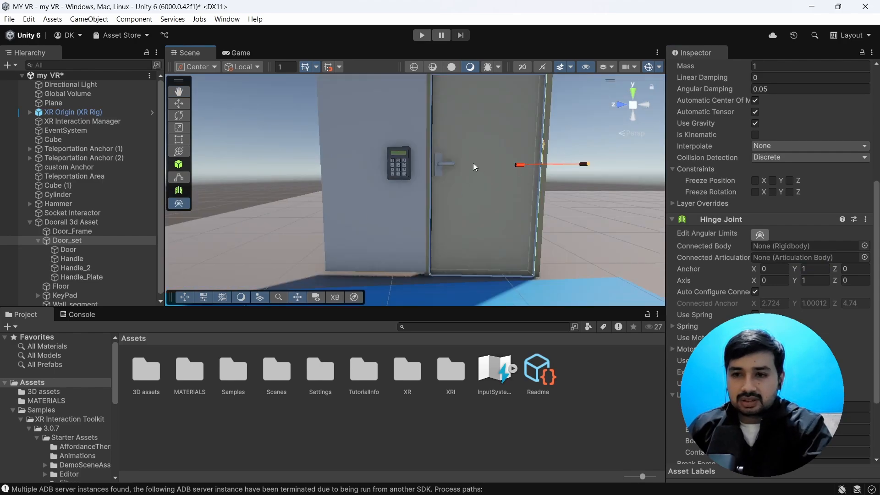
pyautogui.scroll(-5, 480, 179)
pyautogui.scroll(5, 499, 175)
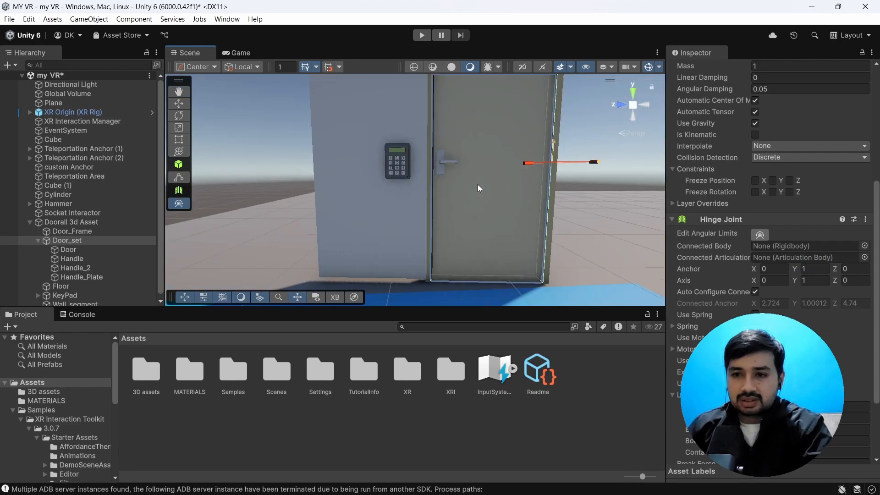
pyautogui.scroll(-3, 478, 184)
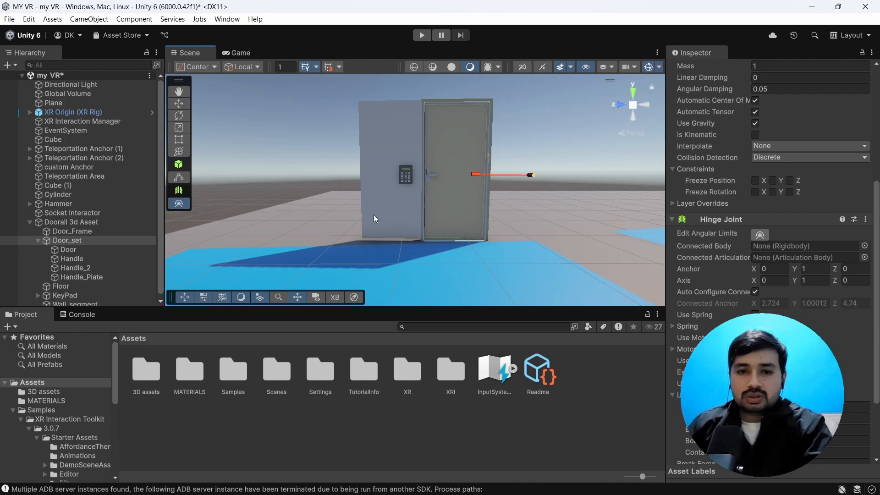
# Add a 3D cube at the scene's top level and name it "Door tester"
pyautogui.click(37, 240)
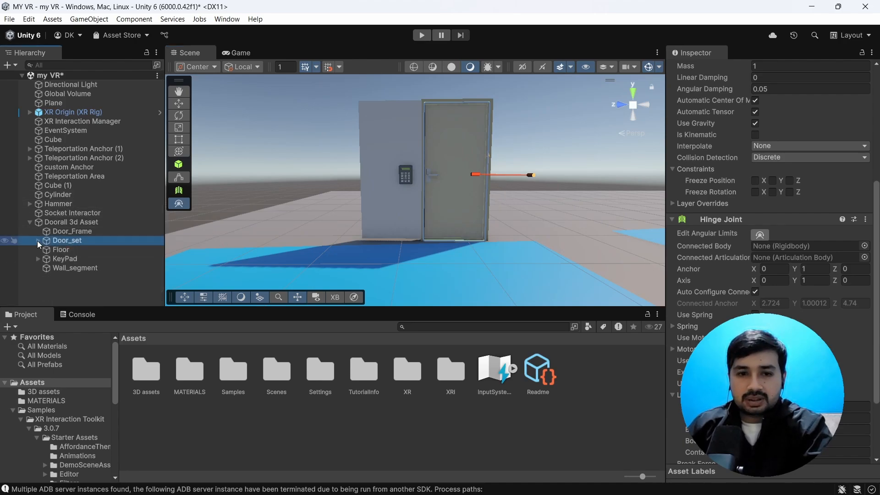
pyautogui.click(30, 222)
pyautogui.rightClick(52, 260)
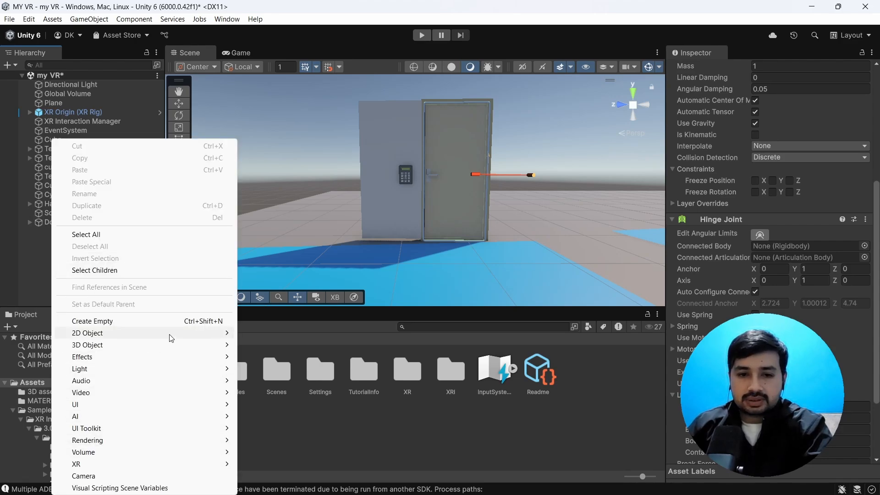
pyautogui.moveTo(212, 347)
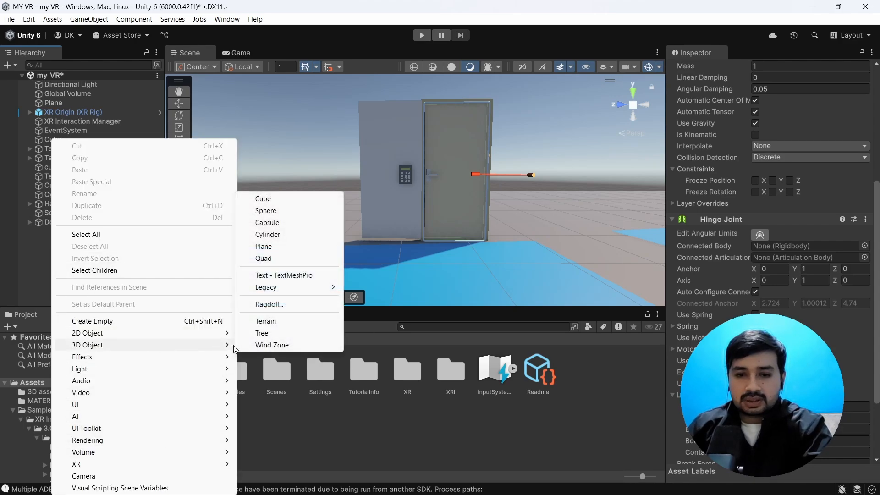
pyautogui.click(269, 203)
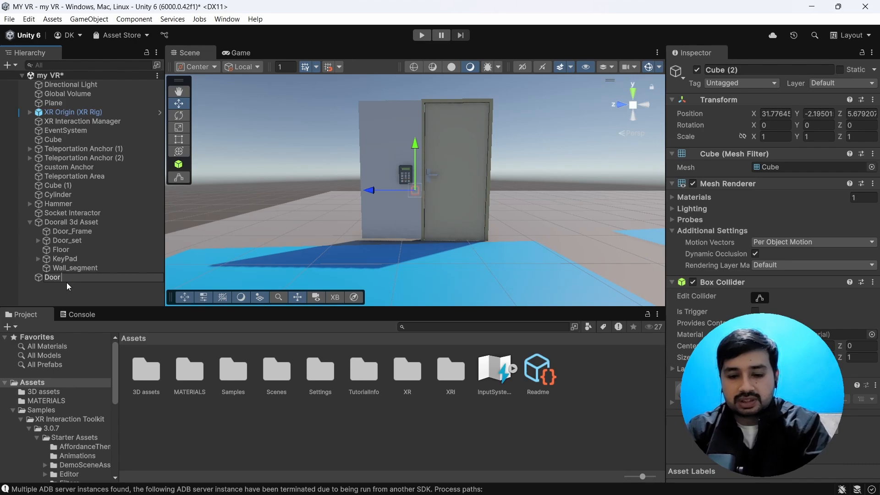
pyautogui.write('Door testet')
pyautogui.press('BackSpace')
pyautogui.write('r')
pyautogui.press('Return')
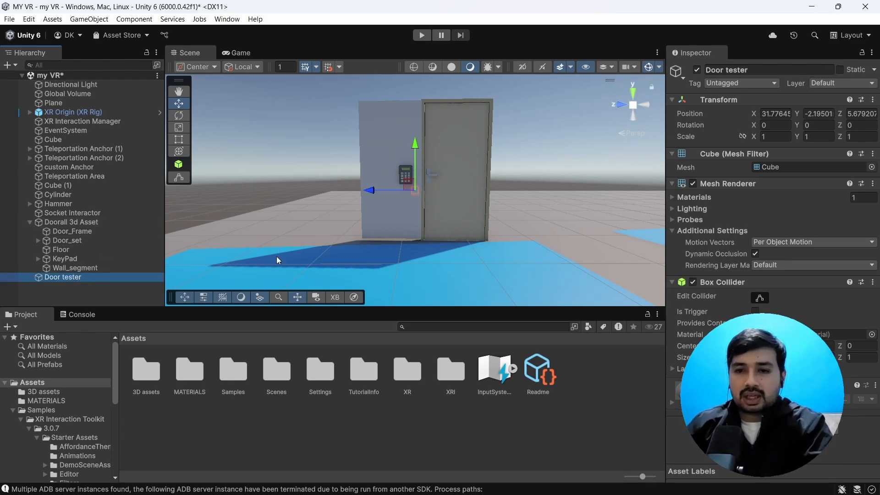
# Move the Door tester cube across the scene to about Y -8, Z -38.1
pyautogui.scroll(-6, 346, 232)
pyautogui.moveTo(345, 233); pyautogui.dragTo(393, 250, button='right')
pyautogui.moveTo(327, 169); pyautogui.dragTo(357, 199, button='middle')
pyautogui.moveTo(357, 199); pyautogui.dragTo(398, 224, button='right')
pyautogui.moveTo(352, 168); pyautogui.dragTo(393, 193, button='middle')
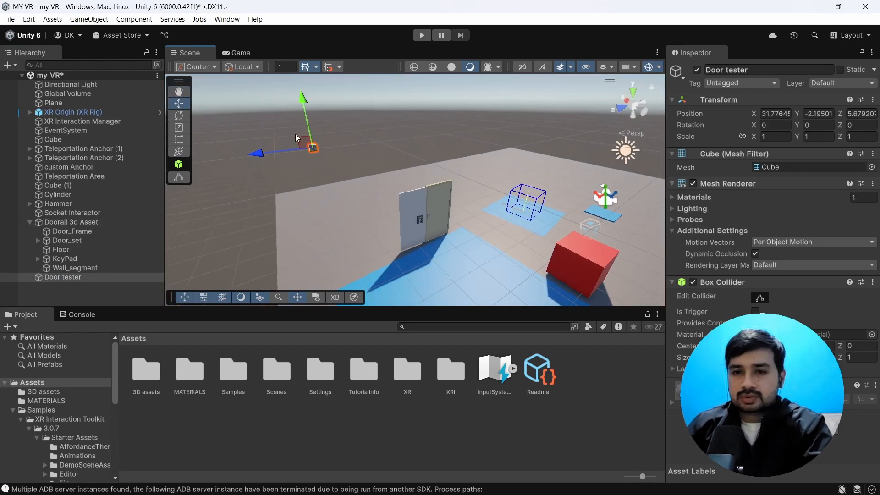
pyautogui.moveTo(302, 139); pyautogui.dragTo(478, 260)
pyautogui.moveTo(477, 259); pyautogui.dragTo(549, 272, button='right')
pyautogui.moveTo(565, 286); pyautogui.dragTo(566, 135)
pyautogui.moveTo(630, 179); pyautogui.dragTo(579, 200, button='middle')
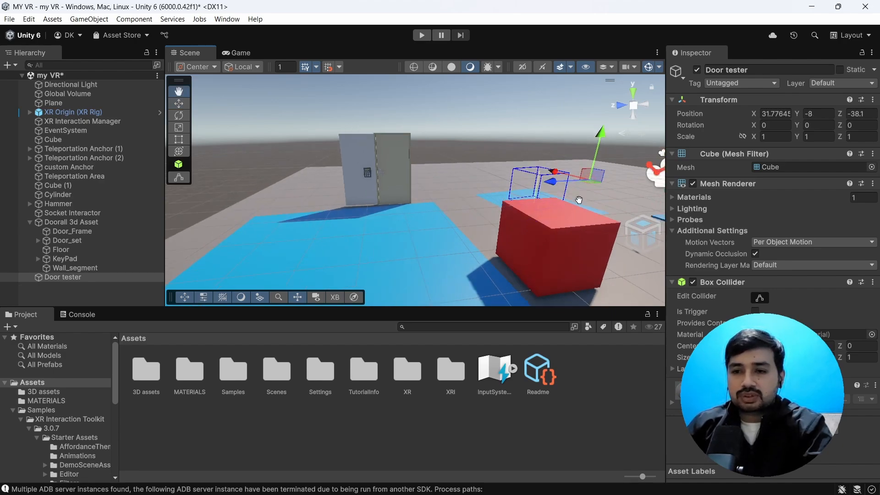
# Bring the Door tester cube in front of the door, at about X 1.88, Y 0.78, Z 5.36
pyautogui.moveTo(559, 182); pyautogui.dragTo(493, 197)
pyautogui.moveTo(416, 215); pyautogui.dragTo(412, 212)
pyautogui.moveTo(453, 143); pyautogui.dragTo(540, 235)
pyautogui.moveTo(615, 151); pyautogui.dragTo(621, 129)
pyautogui.moveTo(570, 171); pyautogui.dragTo(427, 197)
pyautogui.moveTo(465, 137); pyautogui.dragTo(468, 117)
pyautogui.moveTo(447, 157); pyautogui.dragTo(367, 208)
pyautogui.click(481, 191)
pyautogui.click(514, 184)
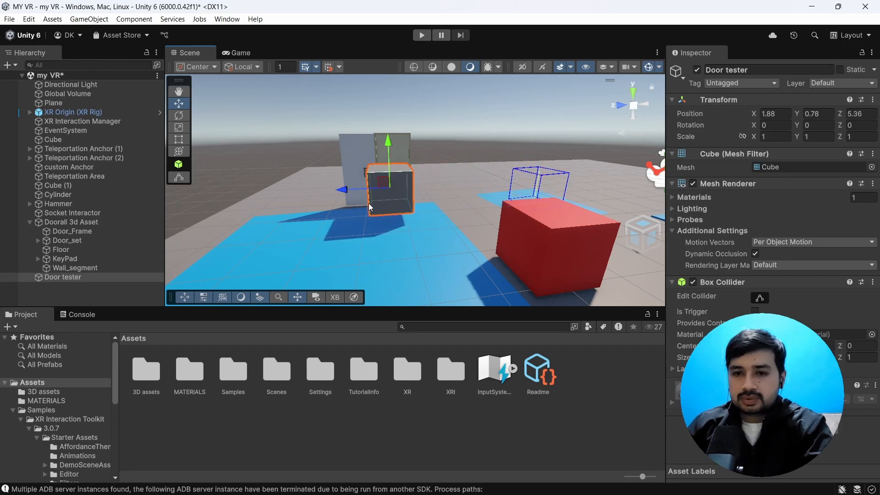
# Shift the Door tester cube along X to about 1.41, slightly farther from the door
pyautogui.scroll(4, 405, 192)
pyautogui.scroll(-3, 340, 203)
pyautogui.moveTo(293, 230); pyautogui.dragTo(354, 230, button='middle')
pyautogui.keyDown('alt'); pyautogui.moveTo(518, 195); pyautogui.dragTo(412, 202); pyautogui.keyUp('alt')
pyautogui.moveTo(413, 201)
pyautogui.mouseDown(button='middle')
pyautogui.moveTo(391, 206)
pyautogui.moveTo(396, 200)
pyautogui.mouseUp(button='middle')
pyautogui.moveTo(402, 144); pyautogui.dragTo(361, 158)
pyautogui.scroll(-5, 389, 164)
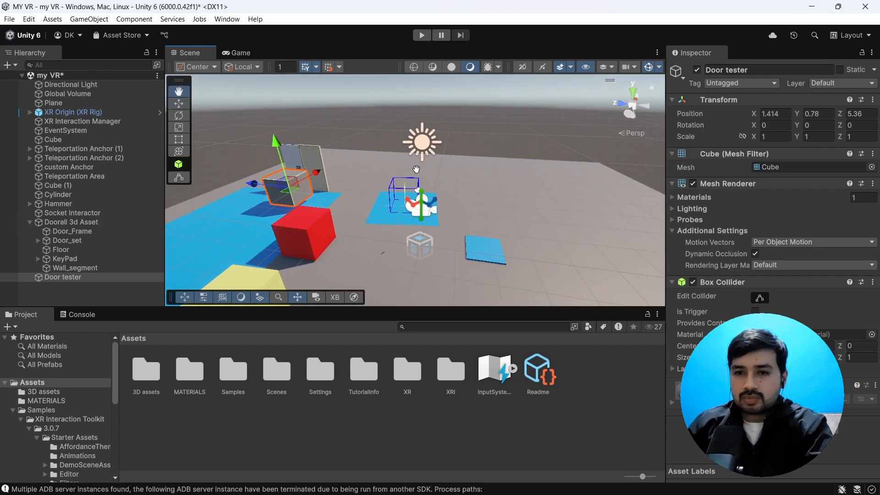
pyautogui.moveTo(338, 161); pyautogui.dragTo(435, 173, button='middle')
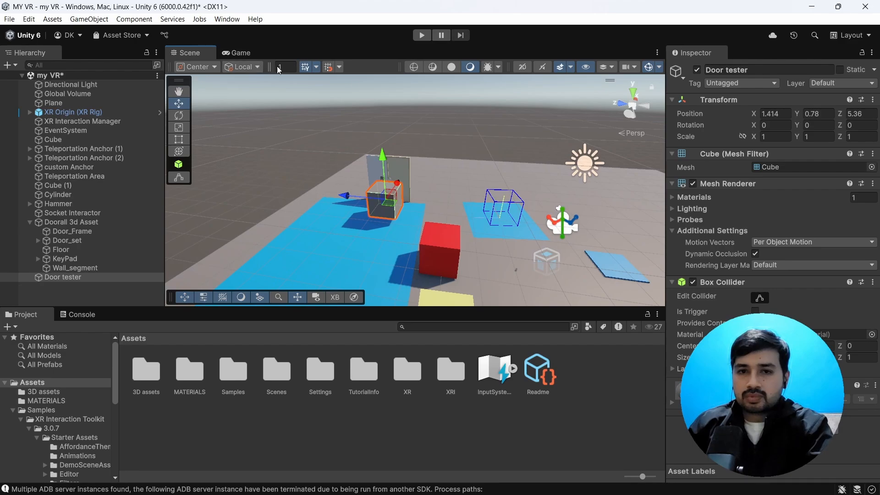
# Add a second Scene view, dock it beneath the Inspector and enlarge it
pyautogui.click(659, 53)
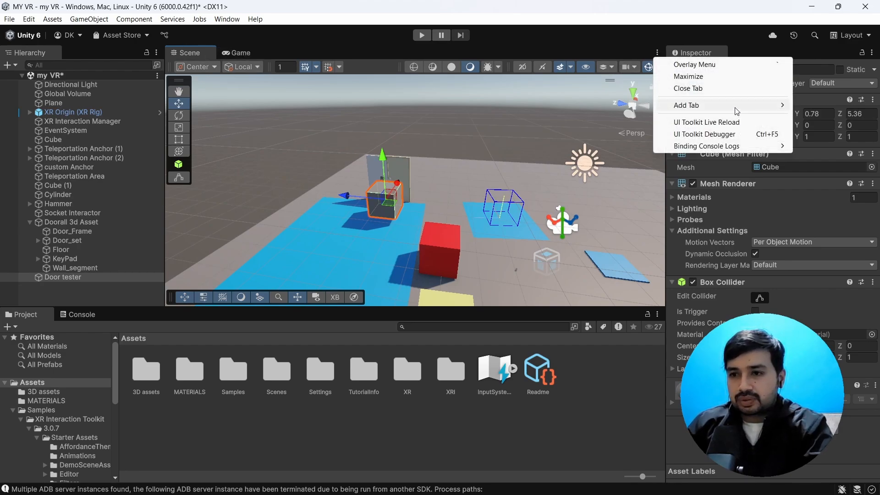
pyautogui.moveTo(739, 106)
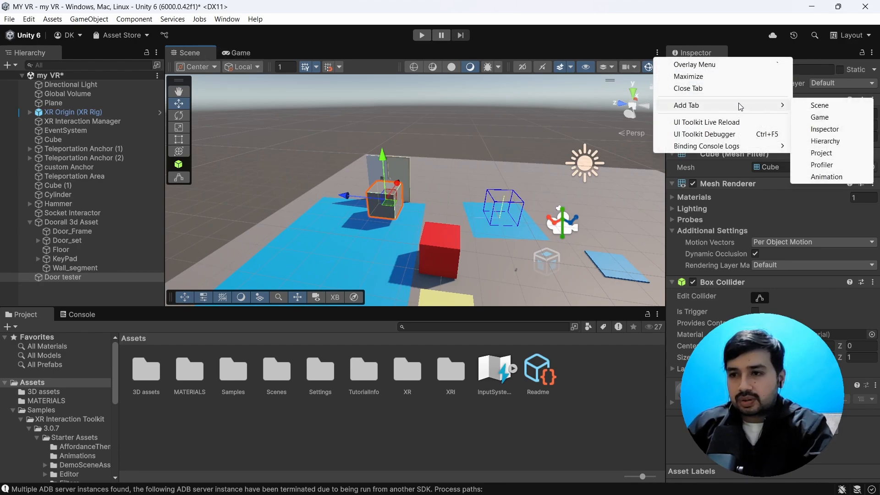
pyautogui.click(818, 109)
pyautogui.moveTo(297, 51); pyautogui.dragTo(734, 367)
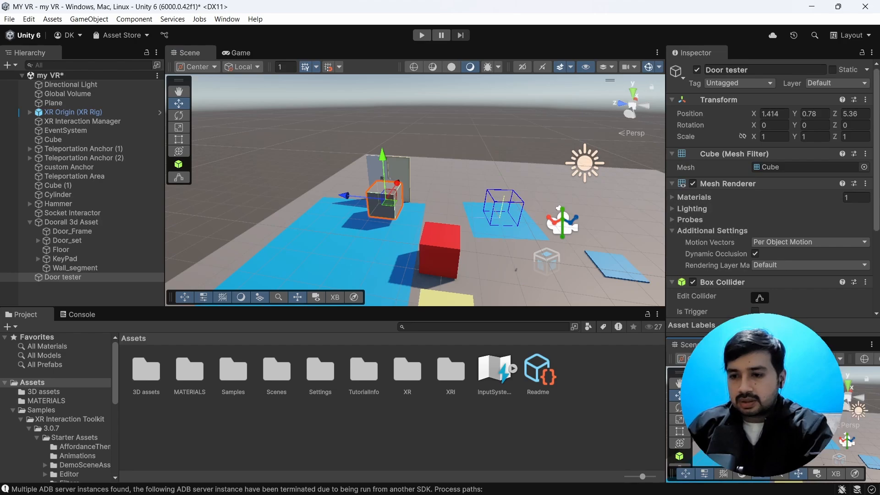
pyautogui.moveTo(734, 344); pyautogui.dragTo(733, 236)
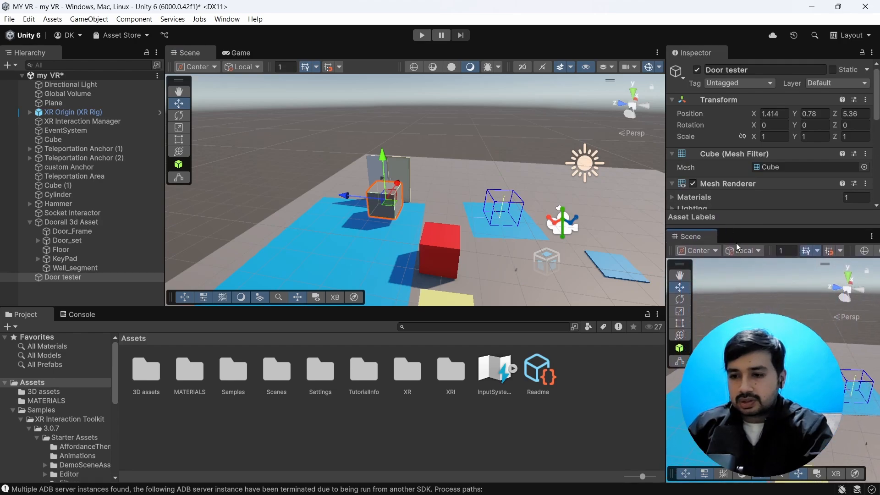
# Pull the Door tester cube back from the door to about X -0.06 and briefly run the scene
pyautogui.moveTo(397, 183); pyautogui.dragTo(385, 200)
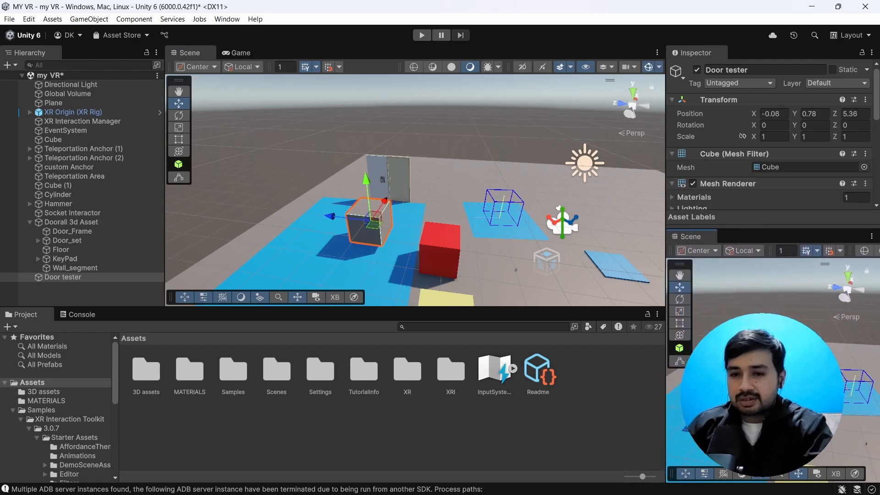
pyautogui.click(422, 36)
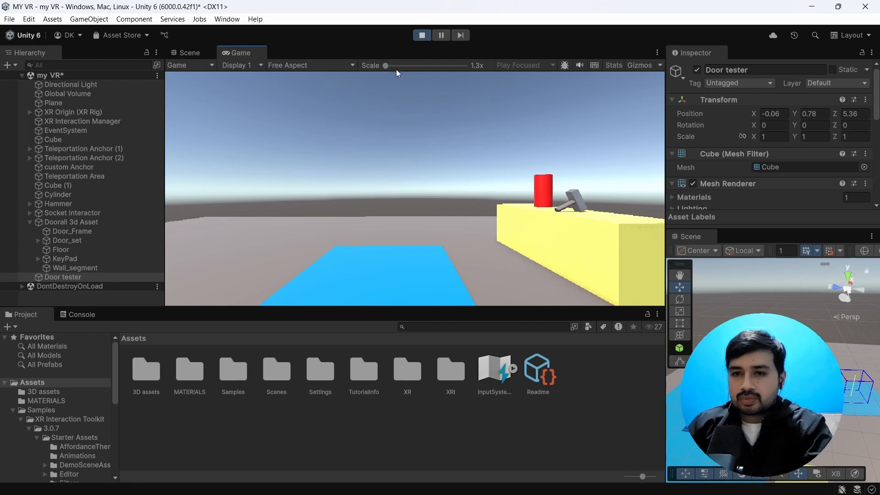
pyautogui.click(423, 37)
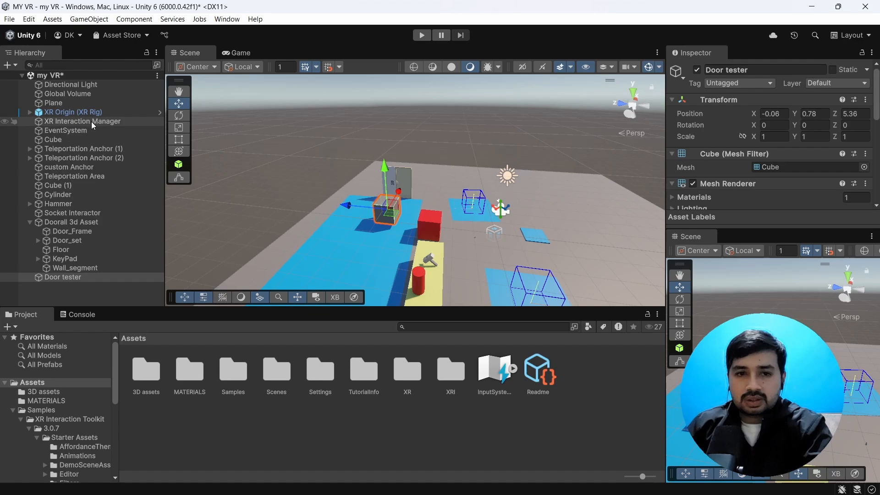
# Move the XR Origin to about X -1.95, Y 0.54, Z 4.62 and turn it to about 89.4° around Y, facing the door
pyautogui.click(74, 115)
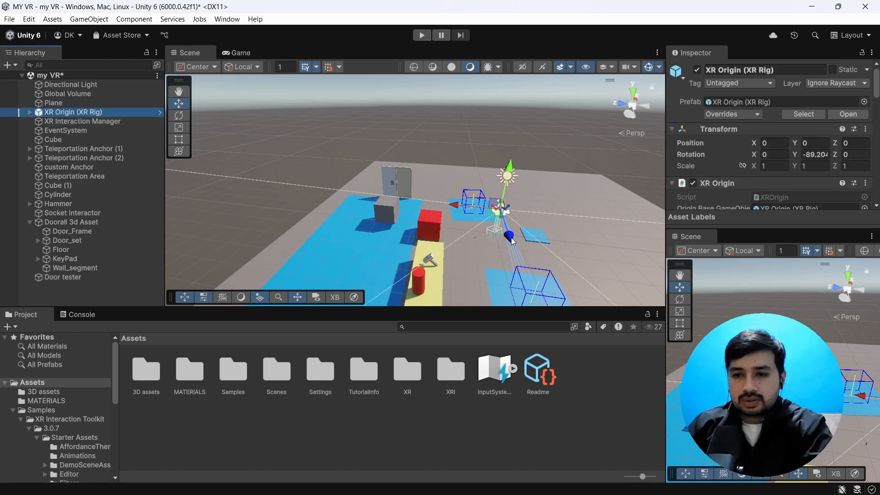
pyautogui.moveTo(450, 205); pyautogui.dragTo(357, 180)
pyautogui.click(178, 127)
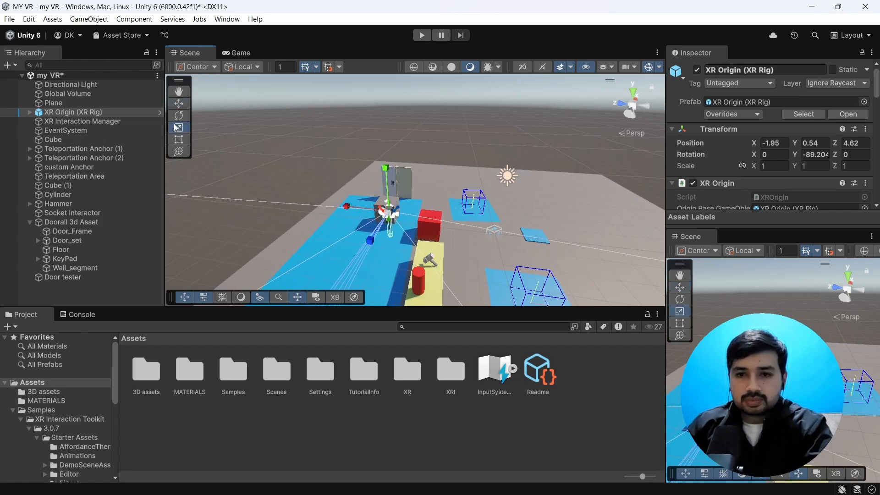
pyautogui.click(179, 115)
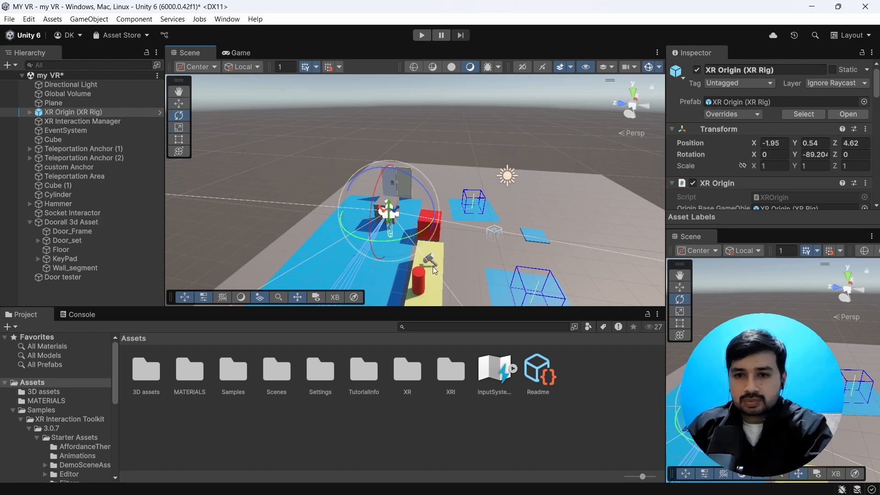
pyautogui.moveTo(417, 227); pyautogui.dragTo(44, 72)
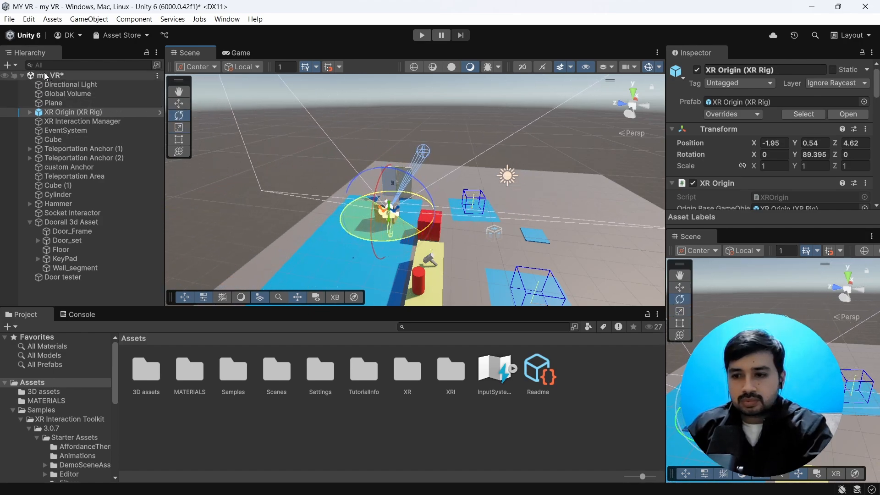
# Run the scene, push the door open with the Door tester cube from the second Scene view, and stop play mode
pyautogui.click(423, 35)
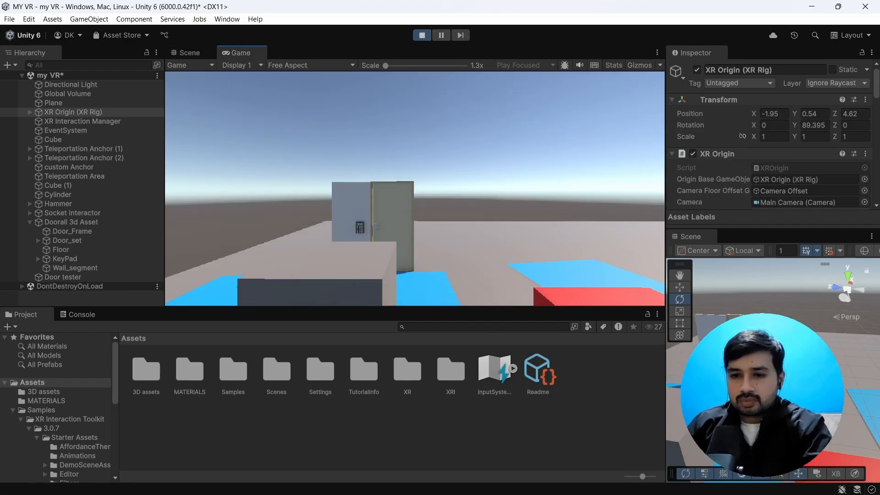
pyautogui.moveTo(779, 390); pyautogui.dragTo(696, 303, button='right')
pyautogui.click(779, 412)
pyautogui.click(680, 287)
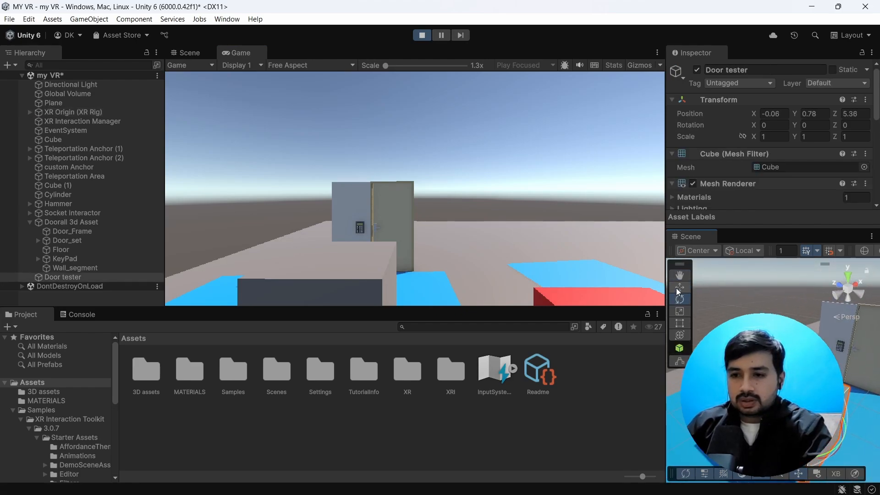
pyautogui.moveTo(822, 397)
pyautogui.mouseDown()
pyautogui.moveTo(865, 367)
pyautogui.moveTo(812, 403)
pyautogui.moveTo(838, 390)
pyautogui.mouseUp()
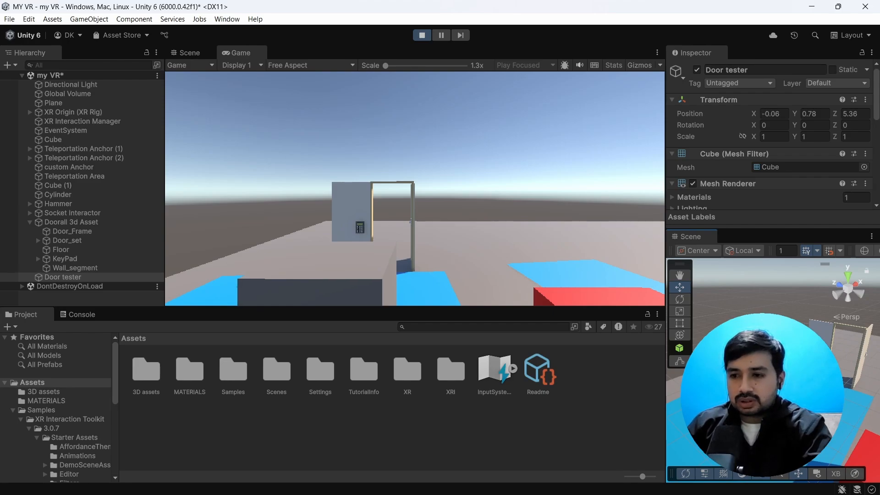
pyautogui.hotkey('ctrl', 'p')
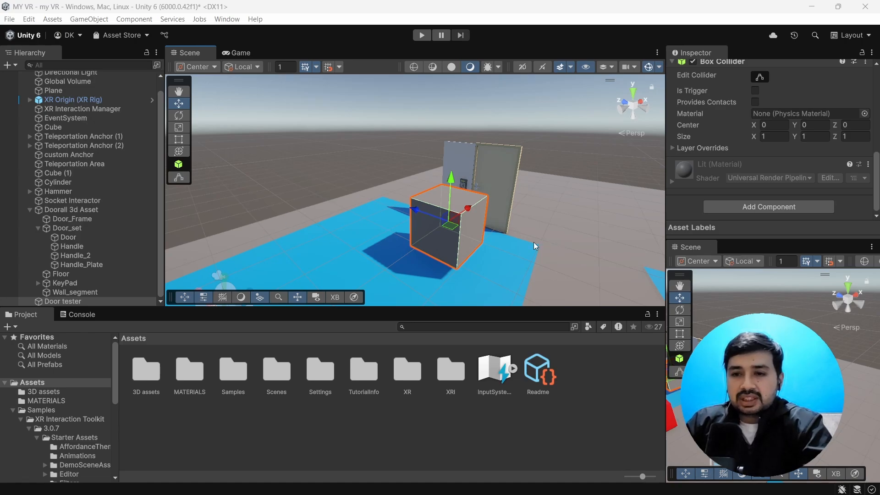
# Add a Rigidbody component to the Door tester cube
pyautogui.scroll(3, 455, 239)
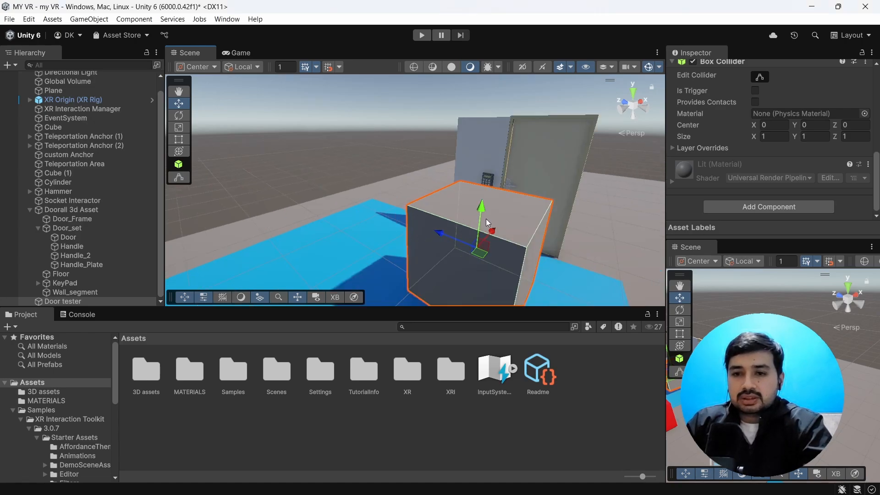
pyautogui.click(779, 208)
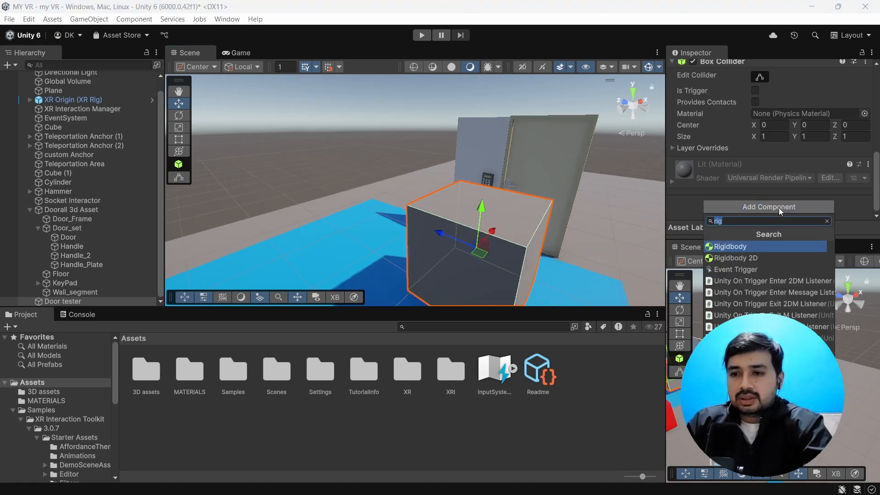
pyautogui.click(727, 247)
pyautogui.scroll(-5, 372, 219)
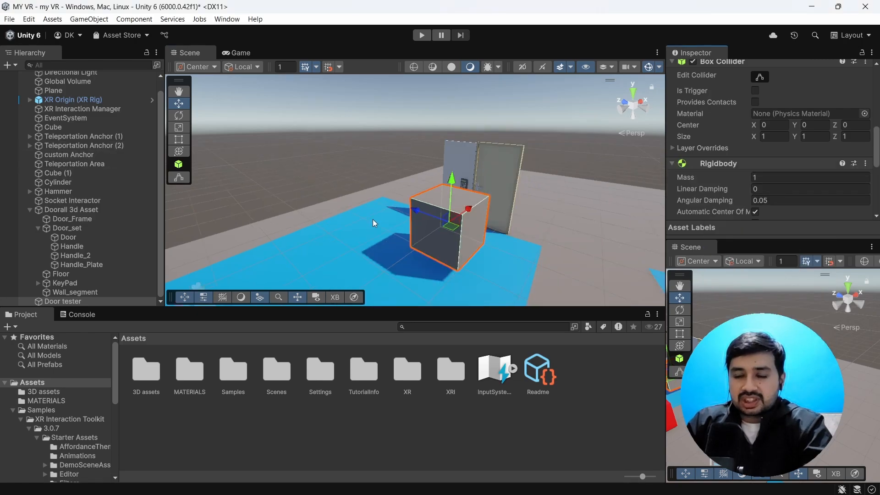
# Run the scene again, push the Rigidbody cube against the door to test its swing, and stop play mode
pyautogui.click(420, 37)
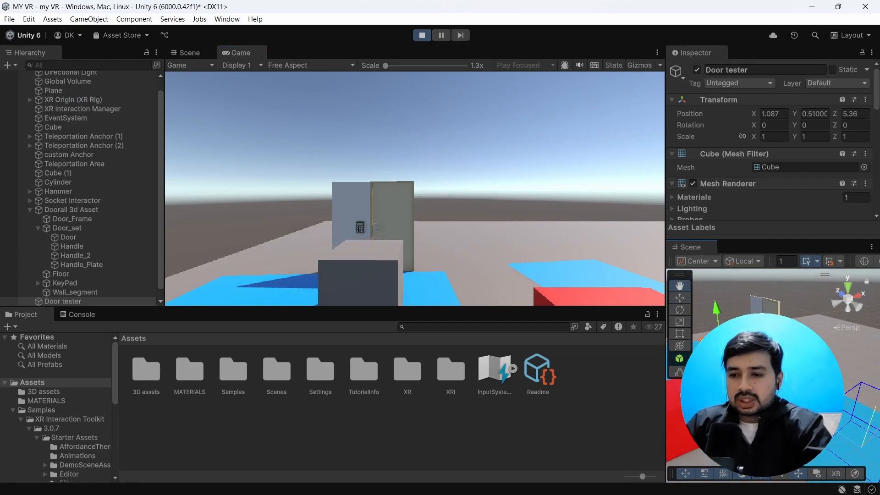
pyautogui.press('w')
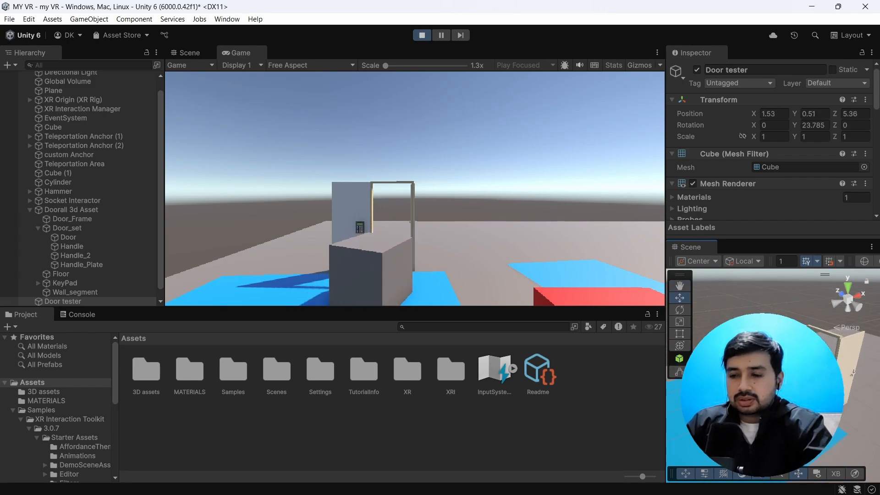
pyautogui.moveTo(780, 381); pyautogui.dragTo(867, 400)
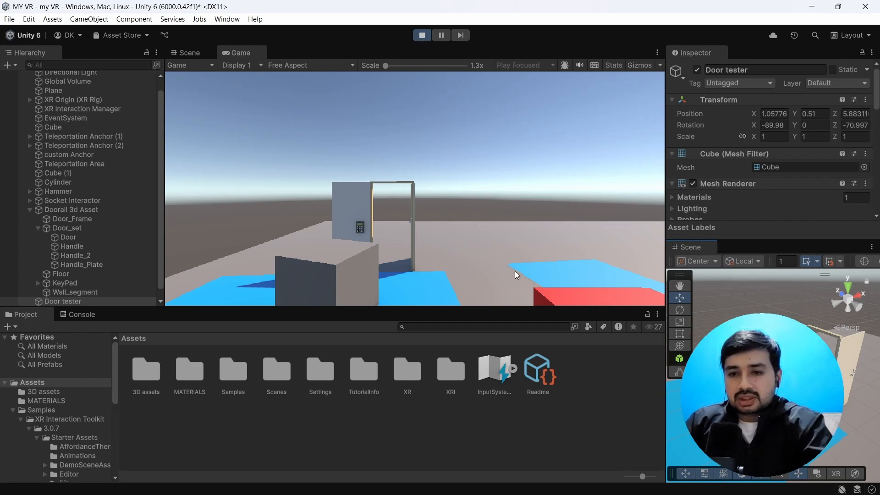
pyautogui.click(421, 35)
# Close the extra Scene view and move the Door tester cube away from the door to about X -1.38, Z 7.34
pyautogui.click(873, 247)
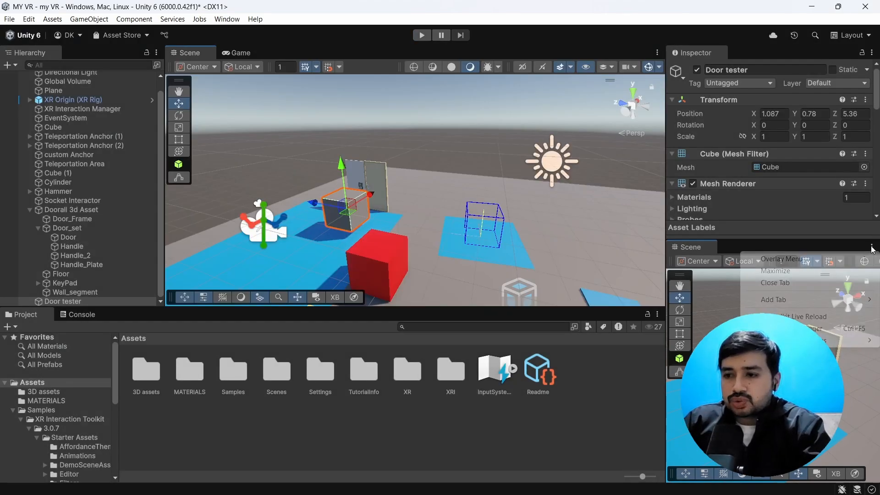
pyautogui.click(780, 283)
pyautogui.moveTo(208, 158); pyautogui.dragTo(350, 218, button='middle')
pyautogui.moveTo(370, 228); pyautogui.dragTo(323, 222)
pyautogui.scroll(3, 343, 229)
pyautogui.scroll(5, 361, 234)
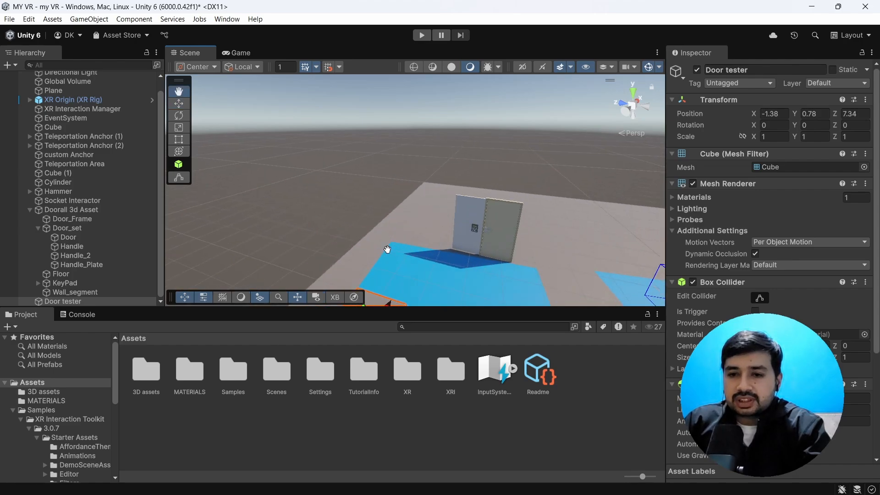
pyautogui.scroll(8, 416, 229)
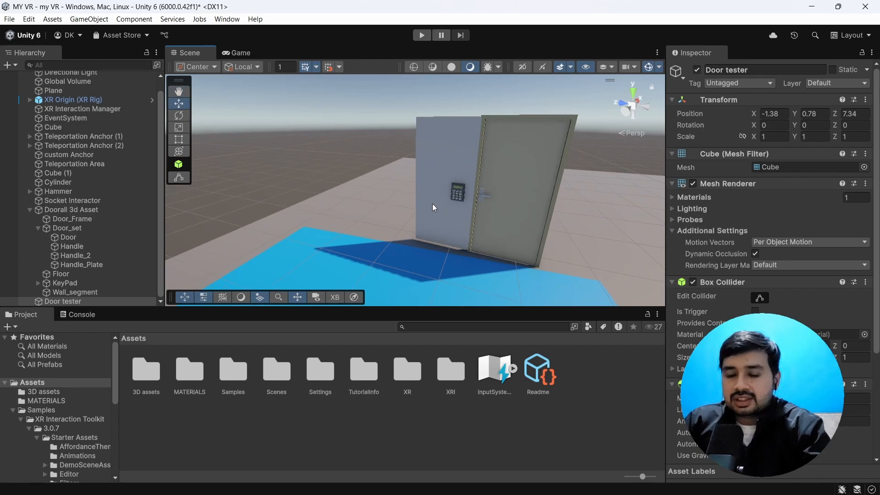
# Add an XR Grab Interactable component to the Door_set object
pyautogui.scroll(-10, 473, 235)
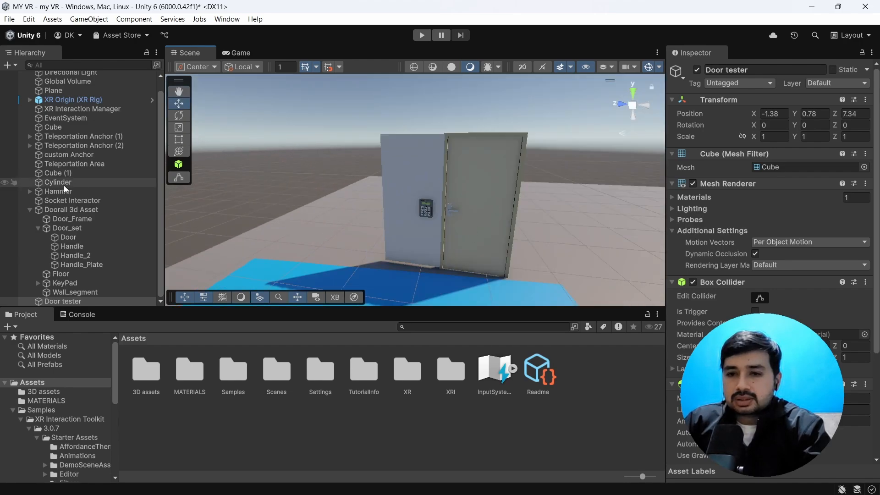
pyautogui.click(81, 234)
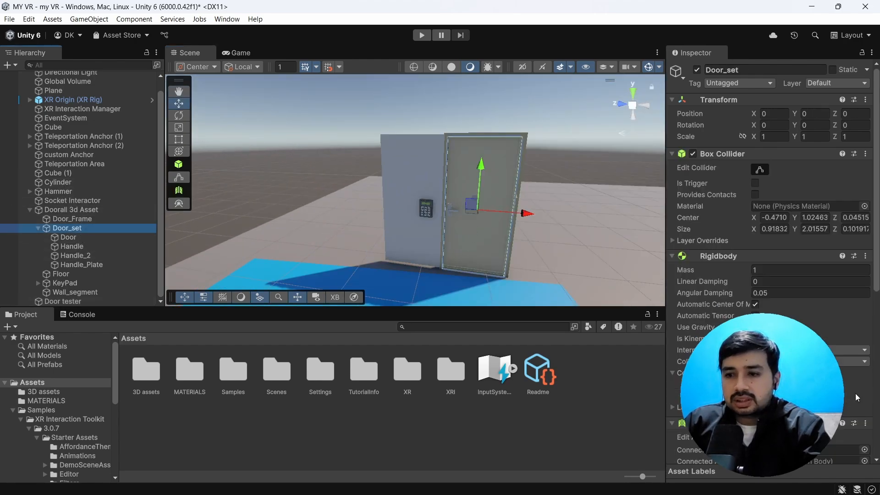
pyautogui.scroll(-10, 770, 229)
pyautogui.click(769, 450)
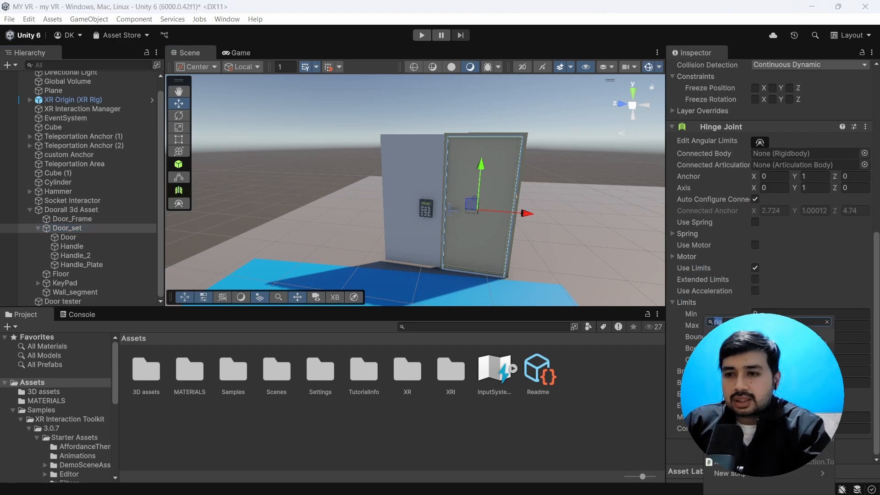
pyautogui.write('xr')
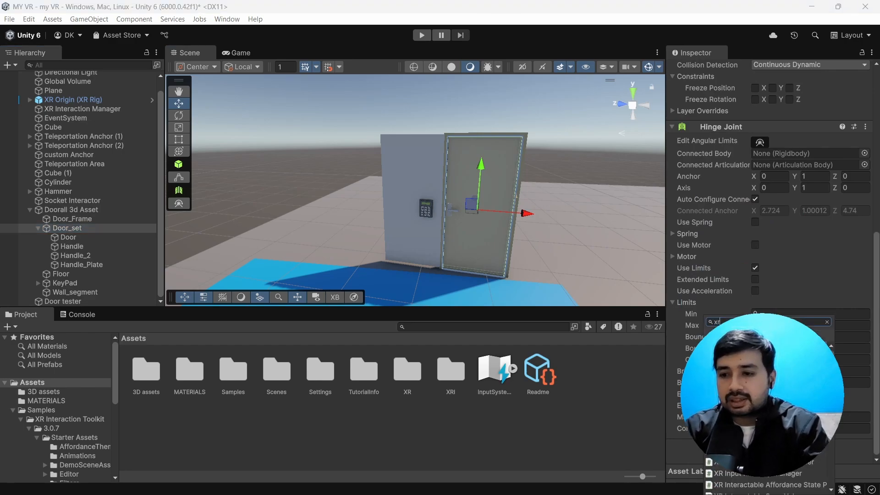
pyautogui.write(' g')
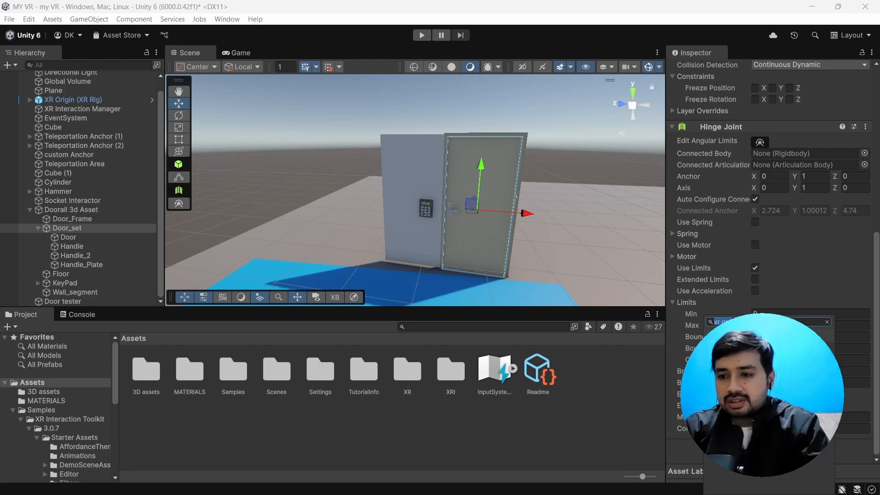
pyautogui.press('Return')
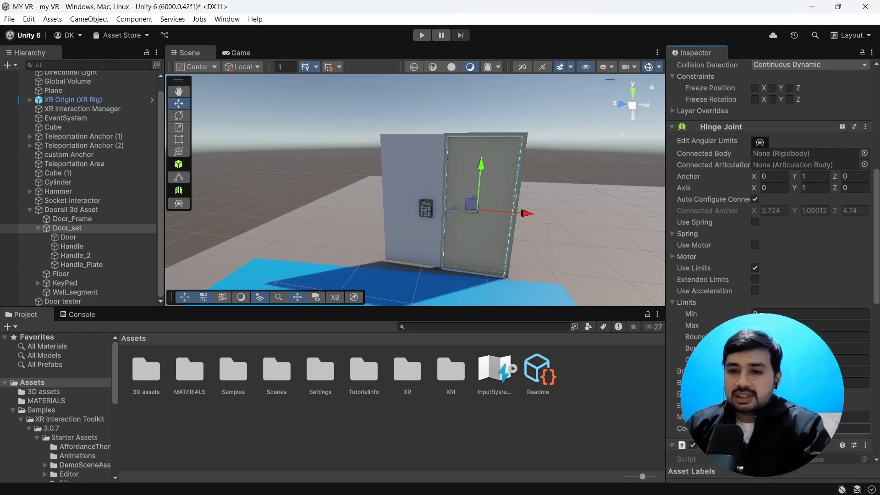
pyautogui.scroll(-10, 754, 291)
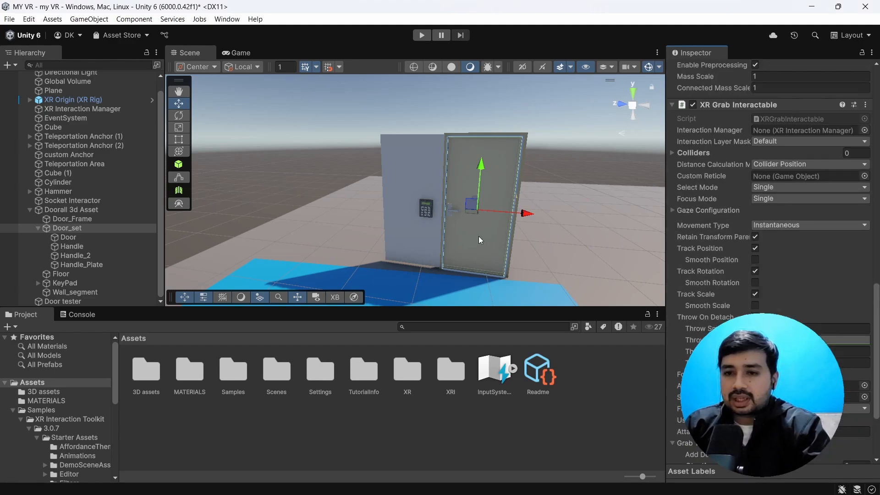
pyautogui.scroll(5, 483, 237)
pyautogui.scroll(-5, 550, 252)
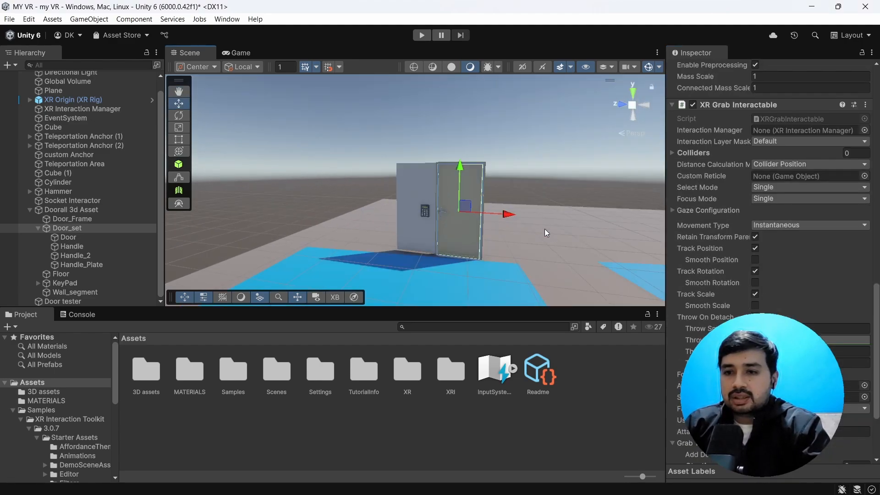
pyautogui.scroll(5, 458, 198)
pyautogui.scroll(-5, 458, 198)
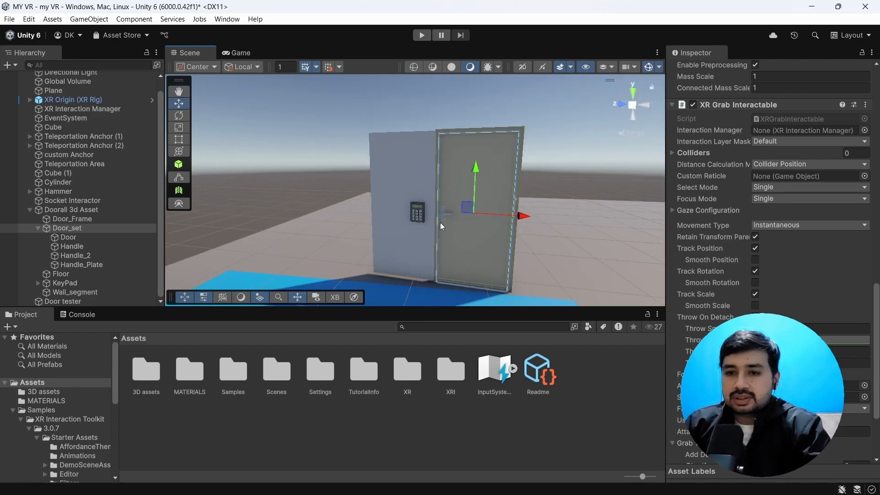
# Create an empty child object under Door_set and name it Attachpoint
pyautogui.rightClick(66, 227)
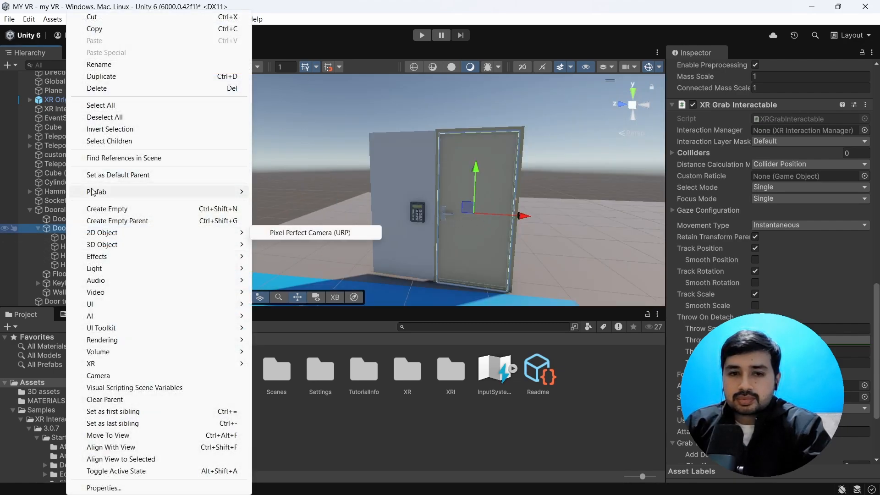
pyautogui.click(107, 209)
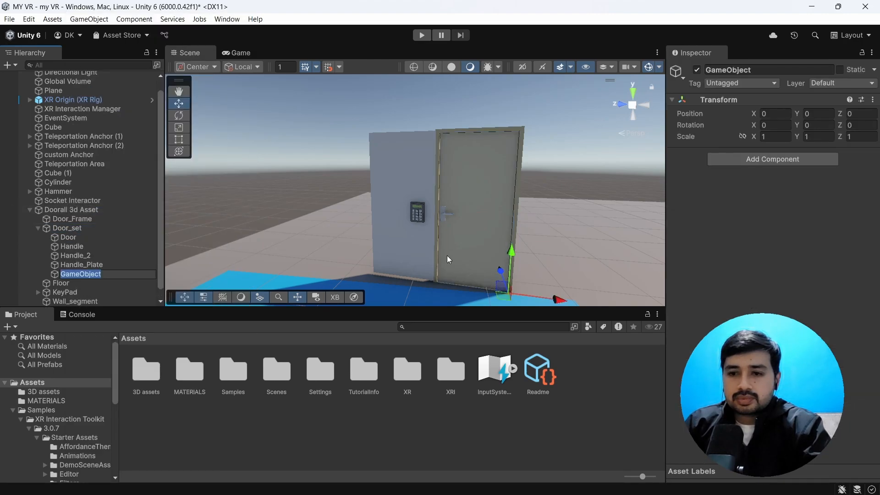
pyautogui.write('Attachpoint')
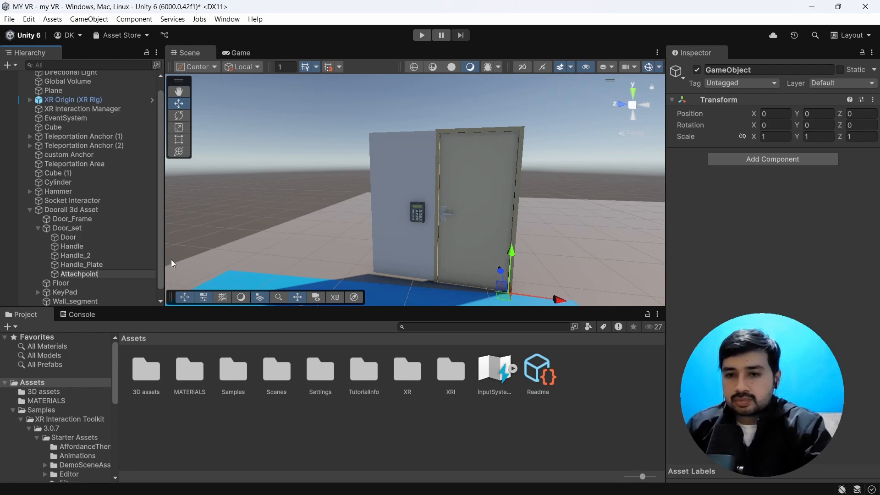
# Move the Attachpoint object onto the door handle, at about X -0.84, Y 0.996, and check its placement
pyautogui.scroll(3, 408, 265)
pyautogui.moveTo(400, 254); pyautogui.dragTo(400, 247, button='middle')
pyautogui.scroll(-5, 399, 249)
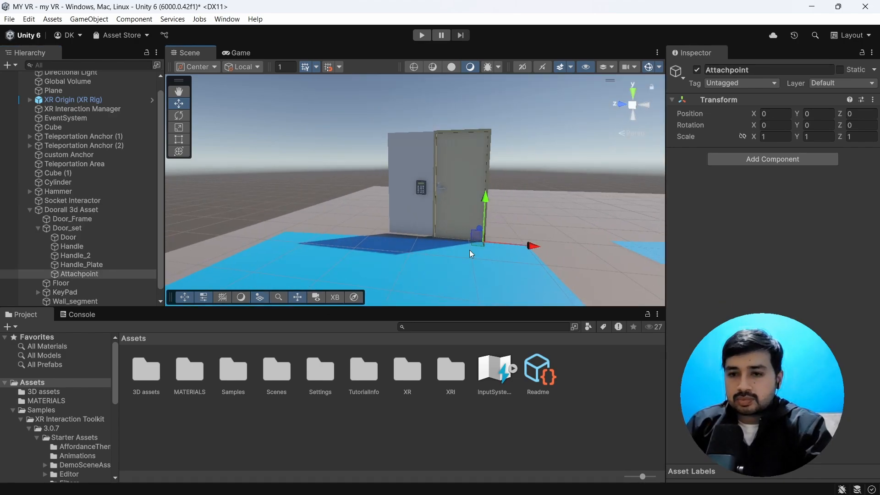
pyautogui.moveTo(532, 249); pyautogui.dragTo(488, 243)
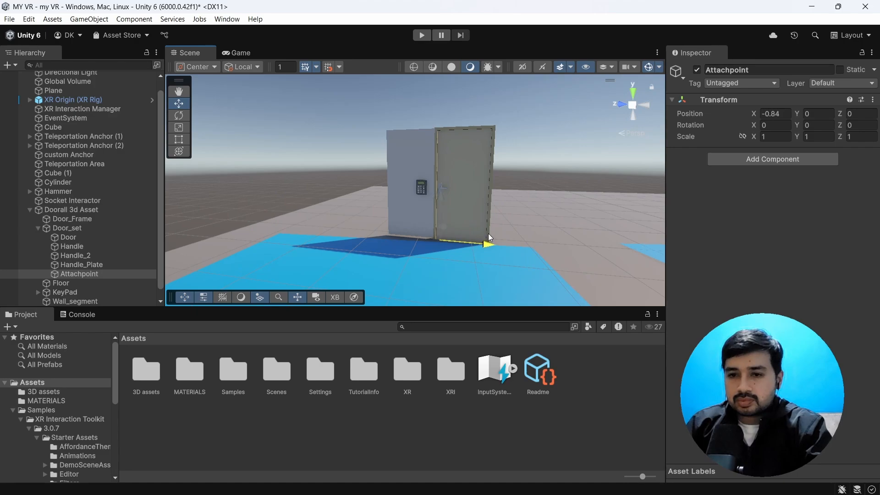
pyautogui.scroll(1, 456, 241)
pyautogui.moveTo(442, 219); pyautogui.dragTo(464, 151)
pyautogui.scroll(2, 433, 167)
pyautogui.scroll(4, 434, 182)
pyautogui.scroll(5, 463, 140)
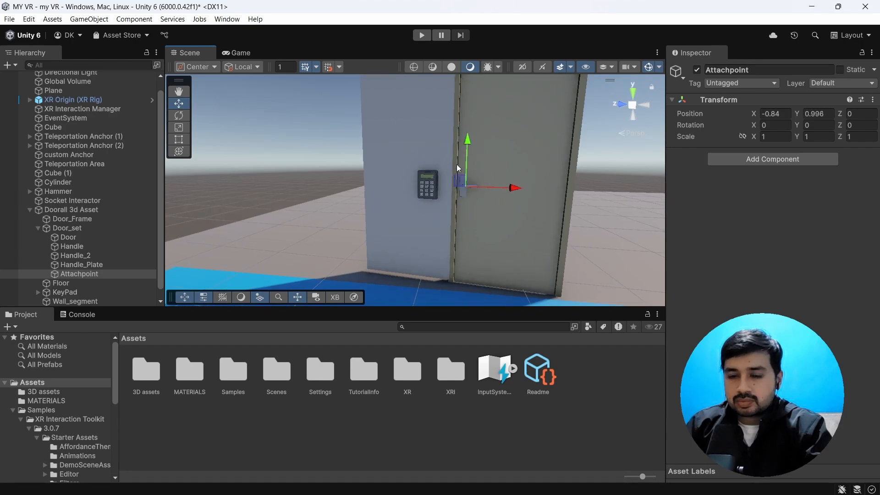
pyautogui.keyDown('alt'); pyautogui.moveTo(559, 218); pyautogui.dragTo(254, 244); pyautogui.keyUp('alt')
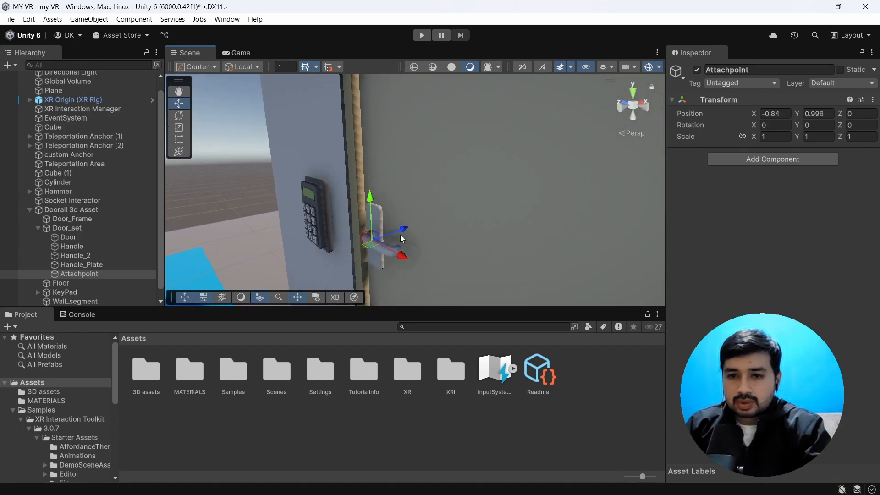
pyautogui.moveTo(385, 248); pyautogui.dragTo(403, 251, button='right')
pyautogui.scroll(-3, 358, 223)
pyautogui.keyDown('alt'); pyautogui.moveTo(358, 223); pyautogui.dragTo(443, 235); pyautogui.keyUp('alt')
pyautogui.scroll(-5, 348, 209)
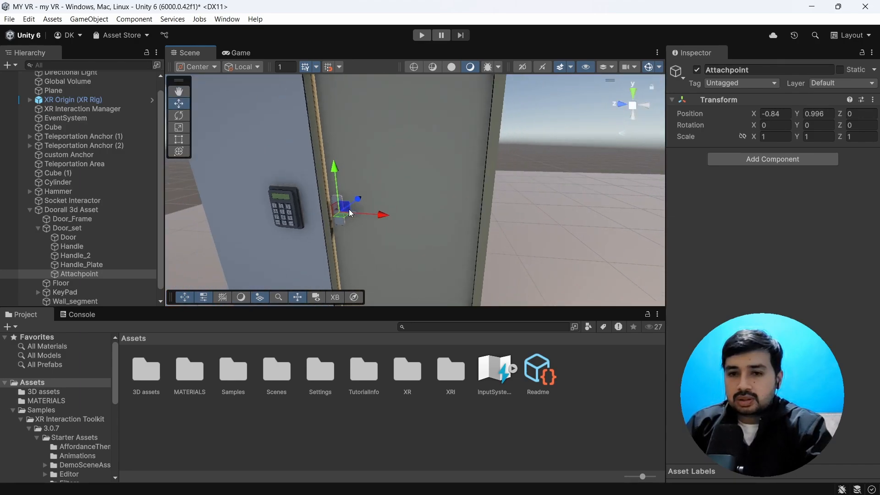
# Assign Attachpoint as the Attach Transform of the XR Grab Interactable on Door_set
pyautogui.click(79, 230)
pyautogui.scroll(-10, 770, 206)
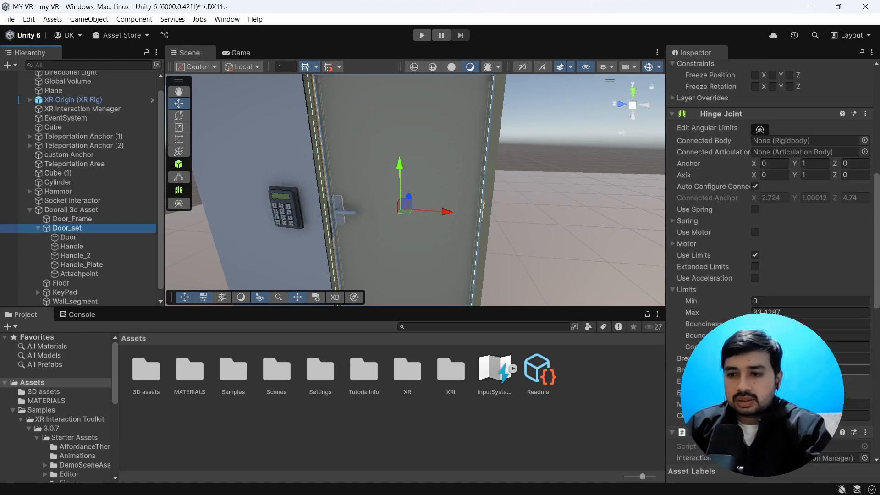
pyautogui.scroll(-5, 770, 206)
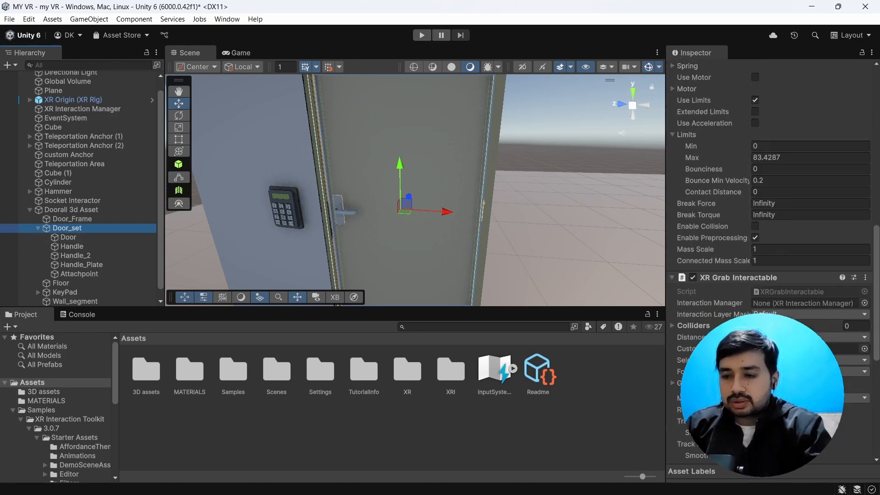
pyautogui.scroll(-4, 770, 206)
pyautogui.scroll(-3, 770, 206)
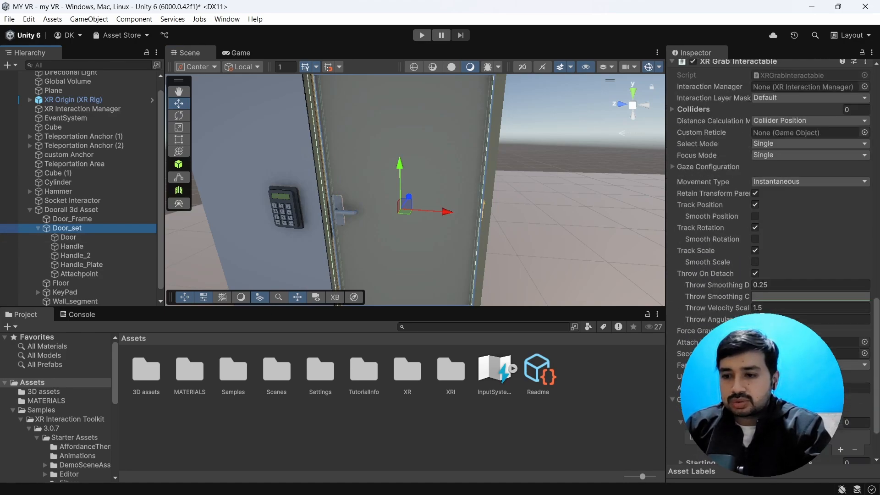
pyautogui.moveTo(86, 274); pyautogui.dragTo(793, 342)
pyautogui.keyDown('alt'); pyautogui.moveTo(466, 185); pyautogui.dragTo(391, 156); pyautogui.keyUp('alt')
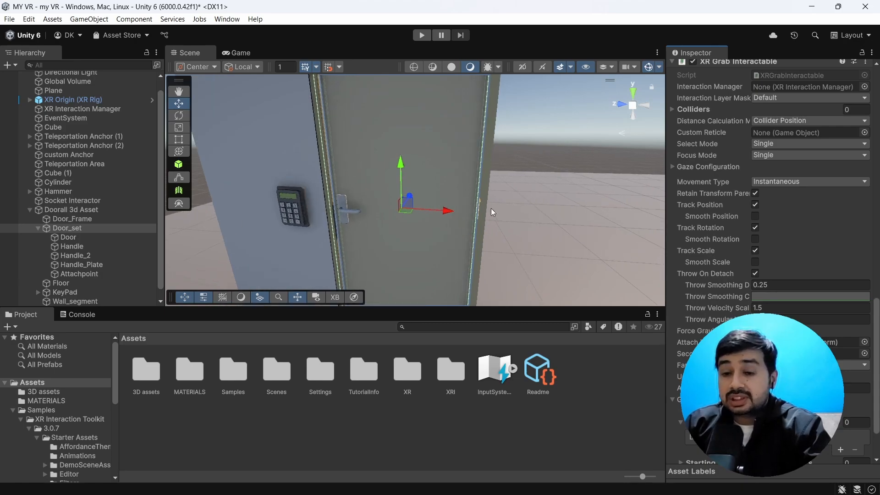
pyautogui.keyDown('alt'); pyautogui.moveTo(472, 207); pyautogui.dragTo(388, 179); pyautogui.keyUp('alt')
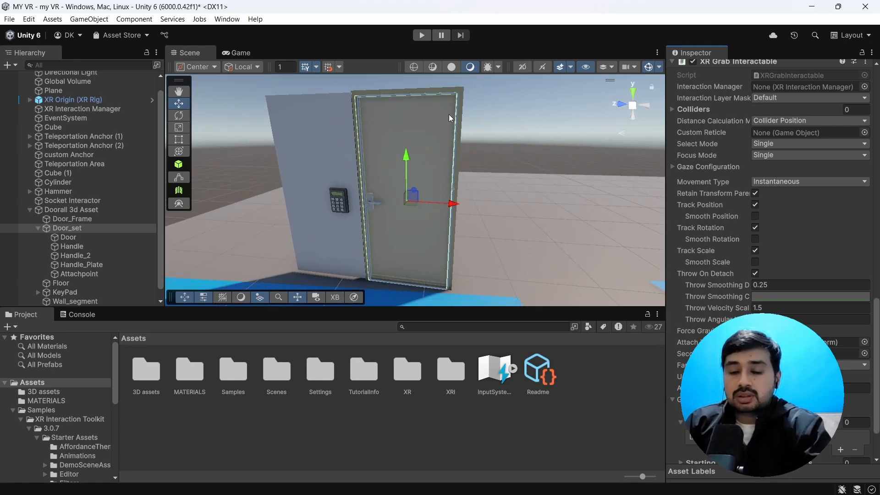
pyautogui.scroll(2, 375, 177)
pyautogui.scroll(-3, 375, 177)
pyautogui.scroll(3, 362, 185)
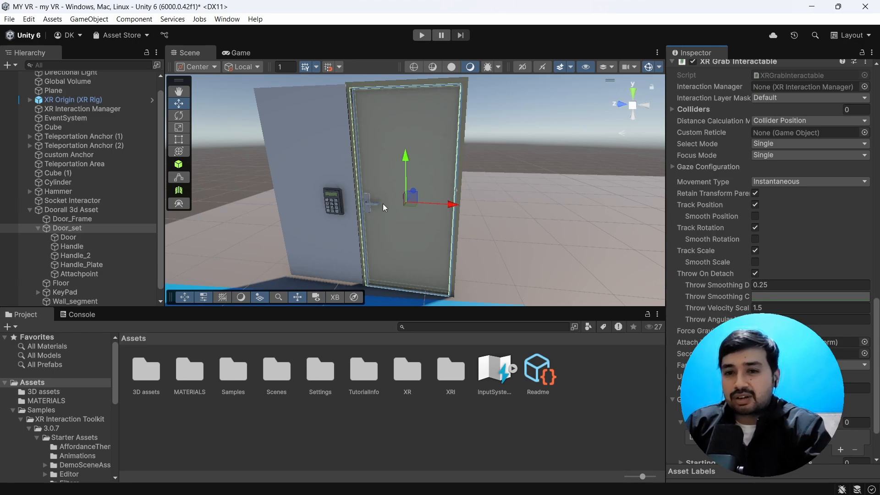
pyautogui.scroll(3, 386, 211)
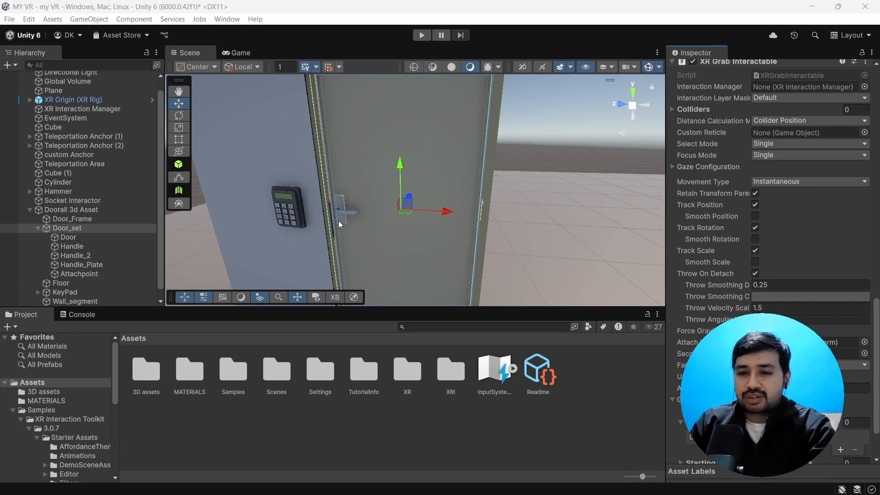
# Set the Far Attach Mode of the door's XR Grab Interactable to Near and run the scene
pyautogui.scroll(-3, 770, 184)
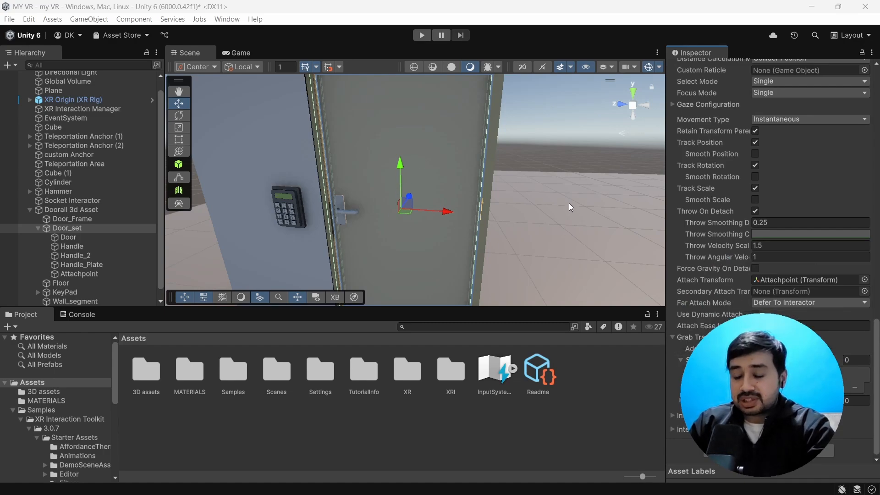
pyautogui.click(775, 303)
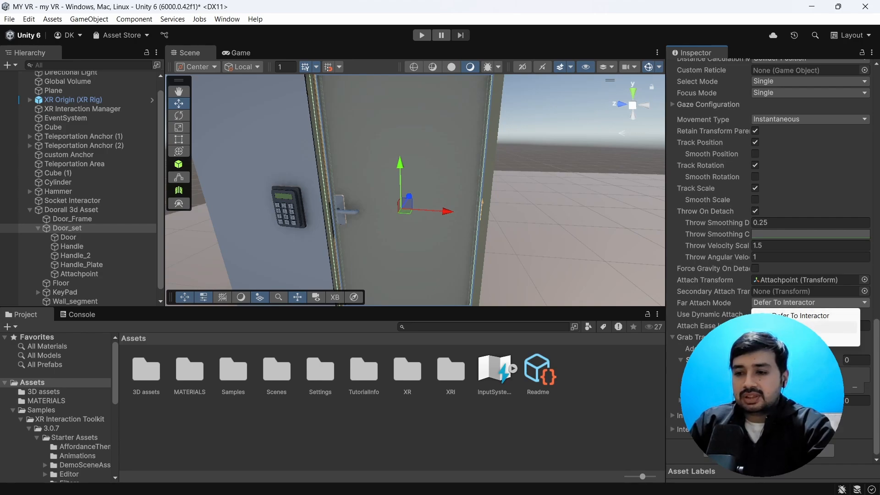
pyautogui.click(807, 327)
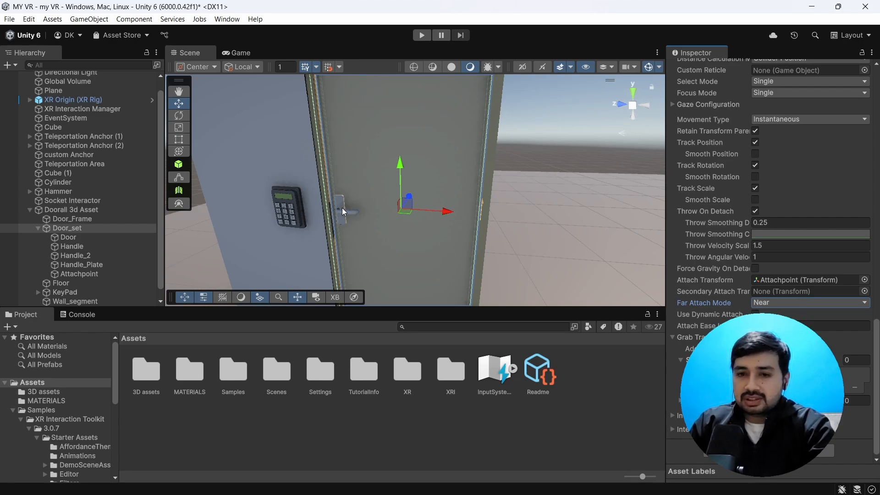
pyautogui.scroll(-5, 381, 191)
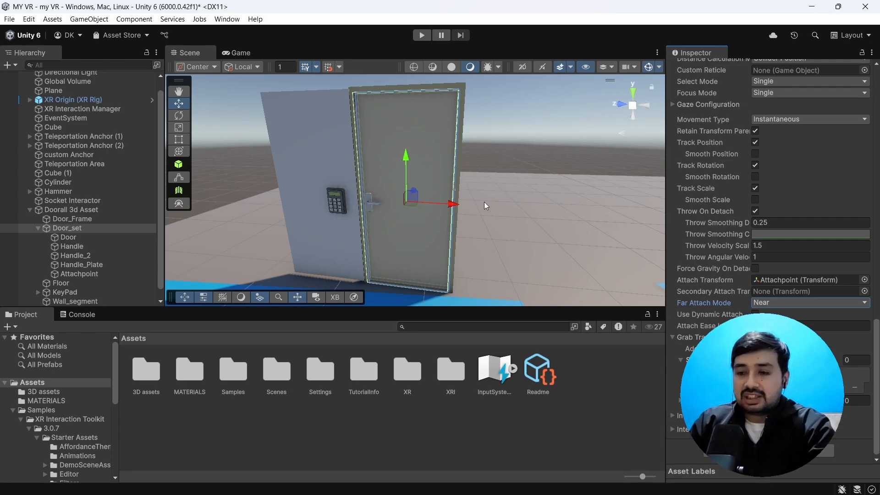
pyautogui.hotkey('ctrl', 'p')
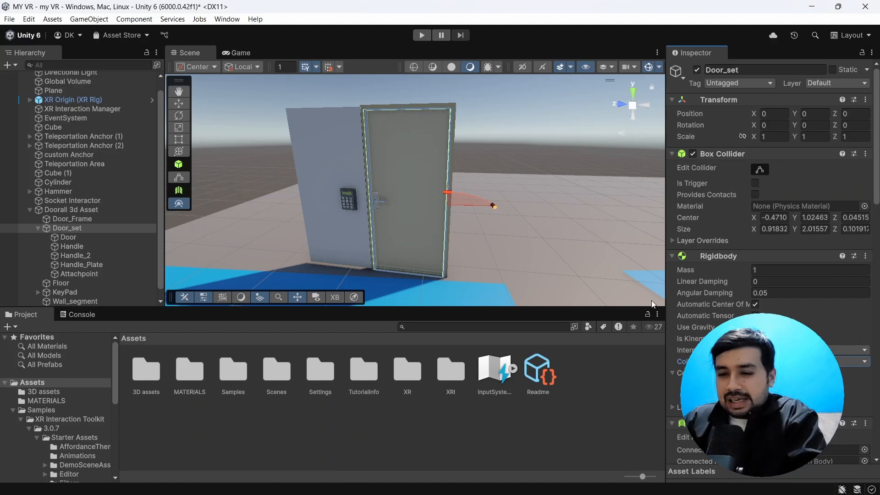
# Review the Rigidbody and Hinge Joint settings of Door_set, including the available Collision Detection options
pyautogui.scroll(-1, 372, 187)
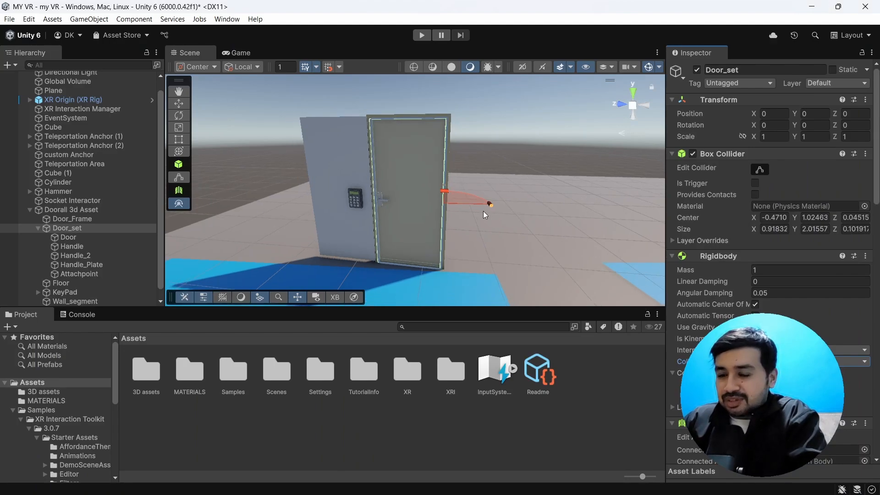
pyautogui.scroll(-3, 770, 389)
pyautogui.scroll(-2, 733, 298)
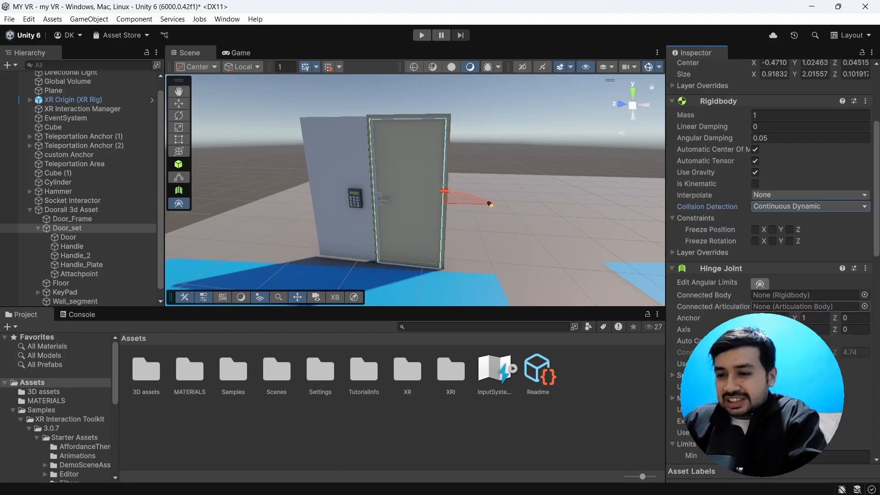
pyautogui.scroll(-9, 728, 282)
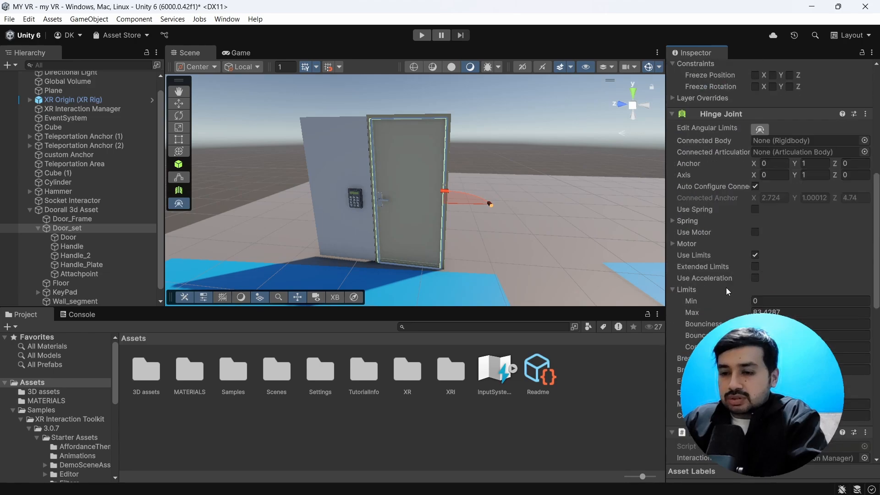
pyautogui.scroll(3, 729, 282)
pyautogui.scroll(4, 779, 227)
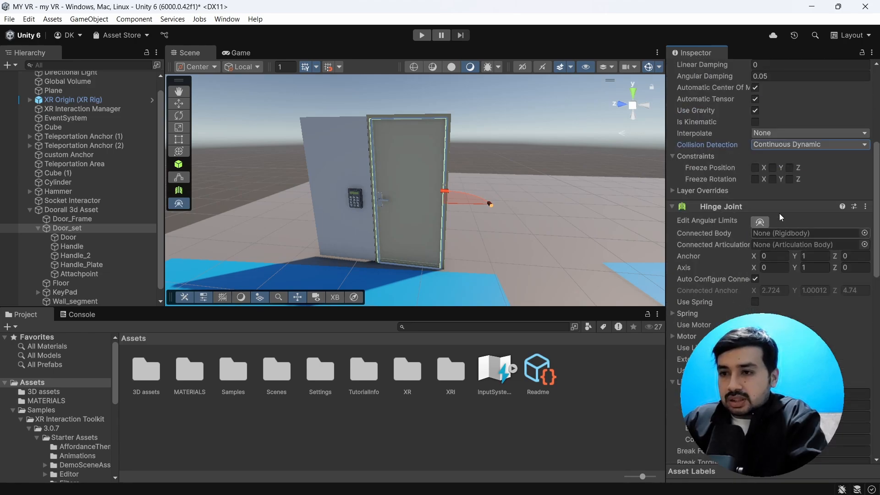
pyautogui.click(772, 146)
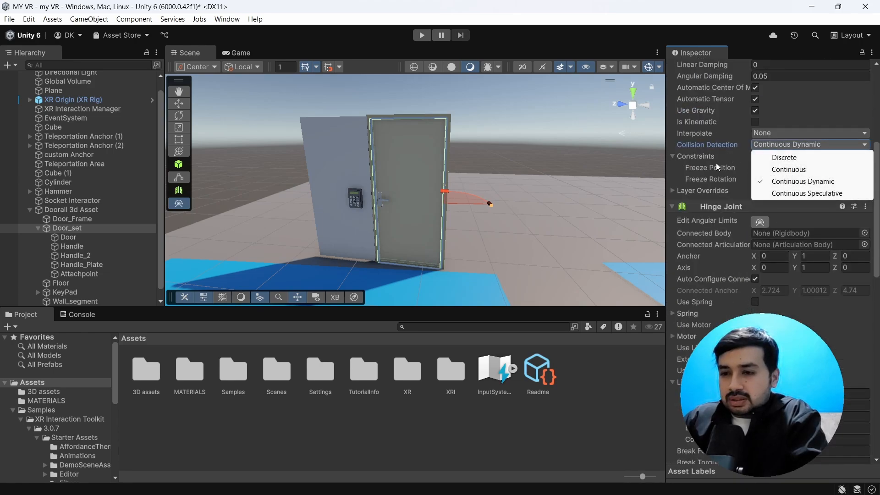
pyautogui.click(682, 144)
# Set the Movement Type of the door's XR Grab Interactable to Velocity Tracking
pyautogui.scroll(-8, 737, 254)
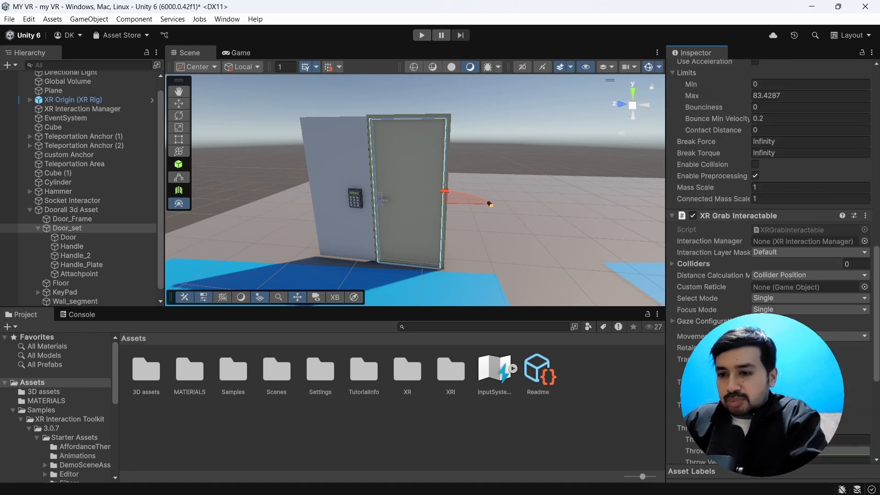
pyautogui.scroll(-3, 734, 279)
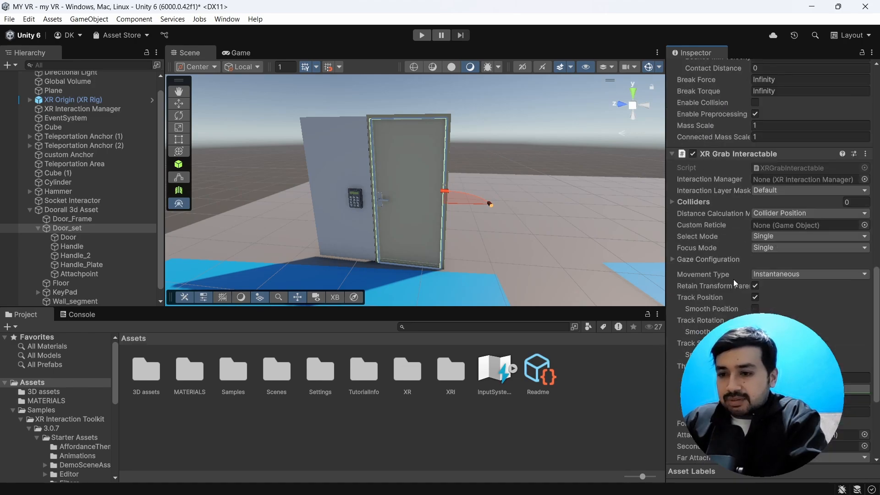
pyautogui.click(780, 275)
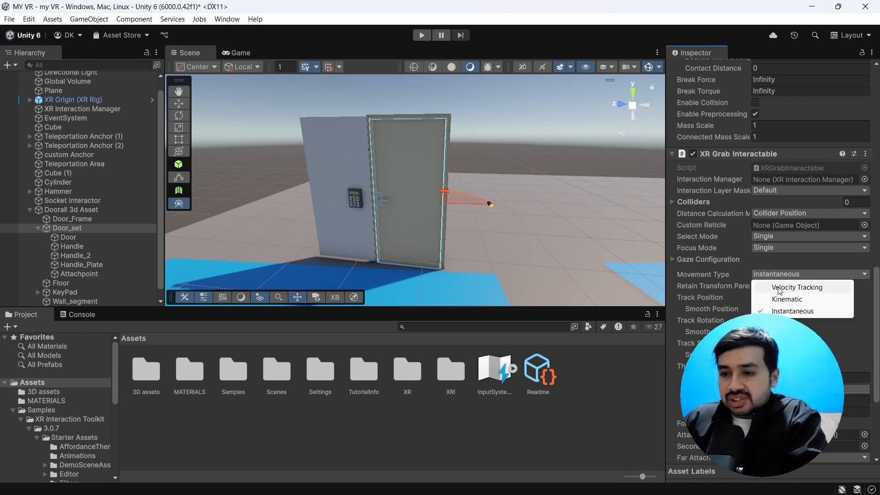
pyautogui.click(780, 288)
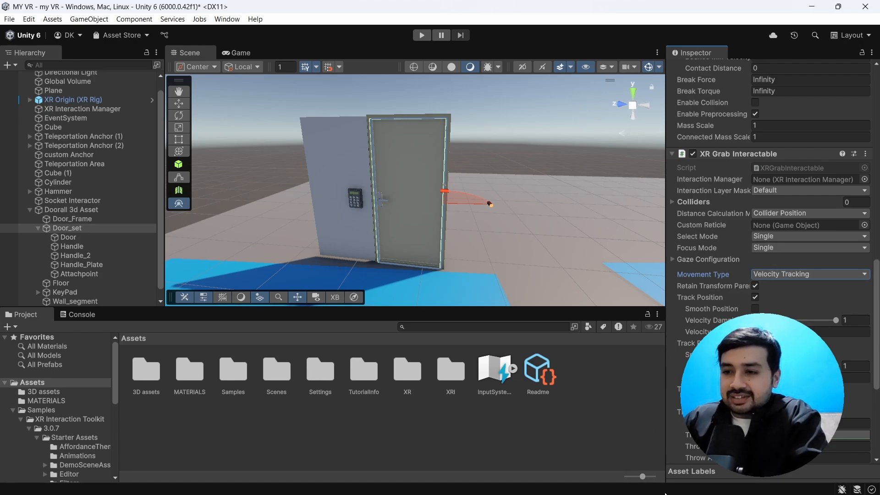
# Set the mass of the Door_set Rigidbody to 4 and run the scene
pyautogui.scroll(3, 741, 266)
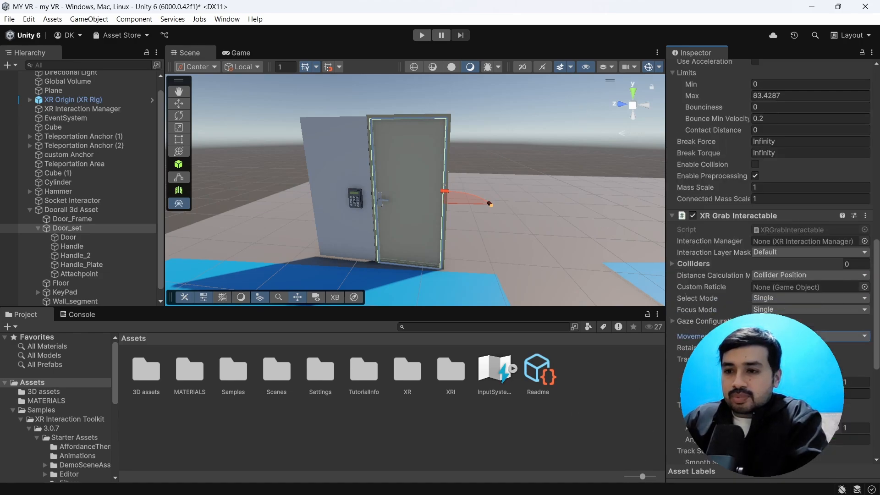
pyautogui.scroll(15, 736, 298)
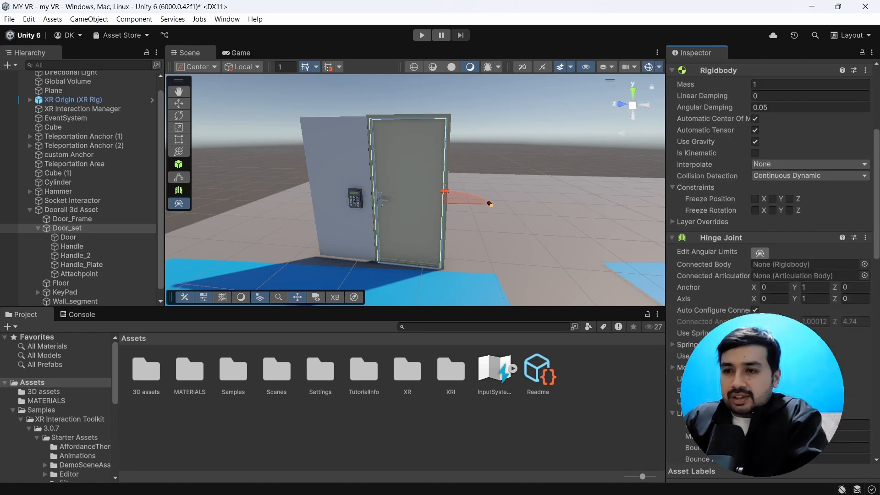
pyautogui.click(766, 210)
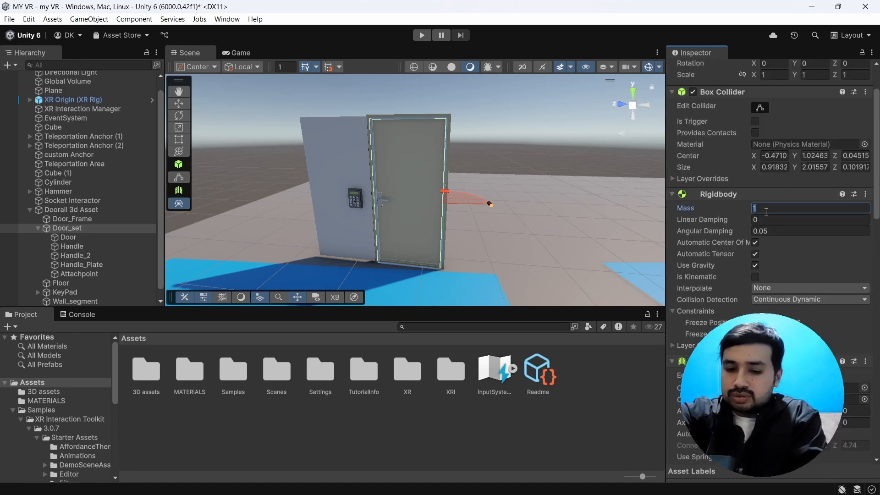
pyautogui.write('4')
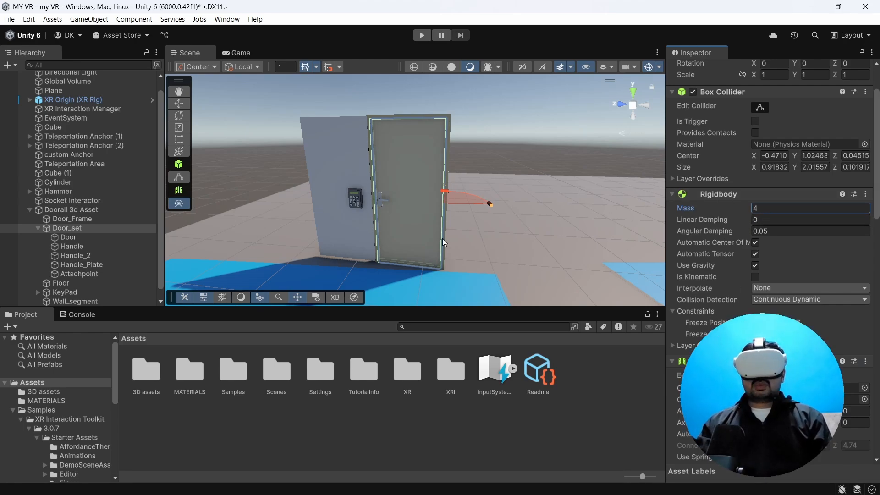
pyautogui.click(422, 35)
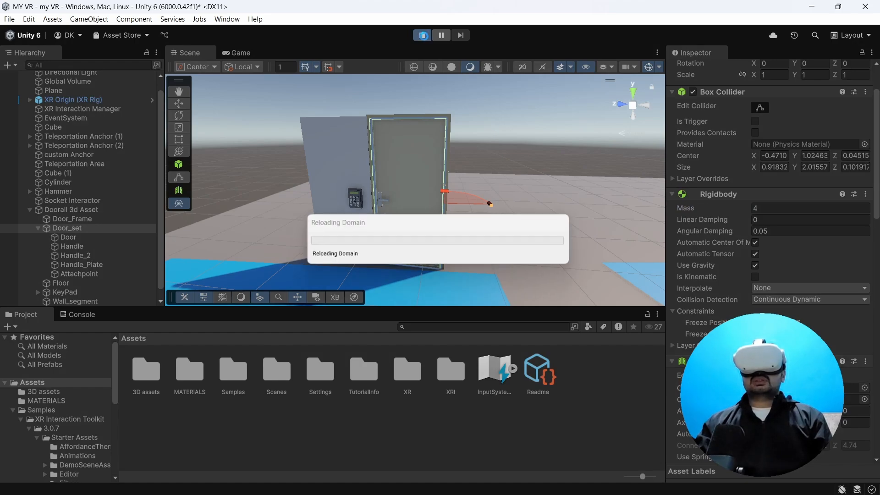